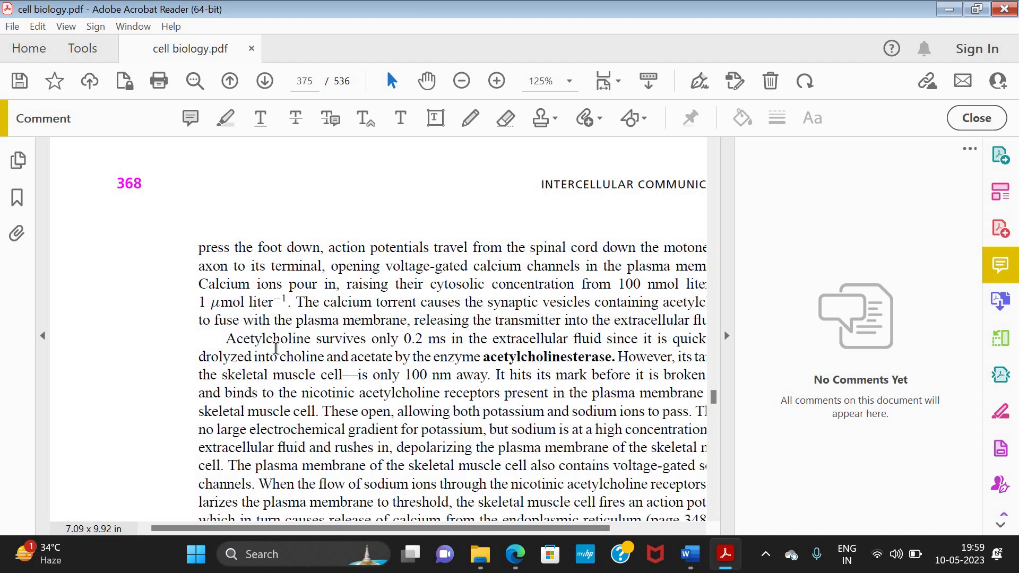
Place a sticky note below 'contract (page 393)' and post 'comment 1' in it.
click(187, 116)
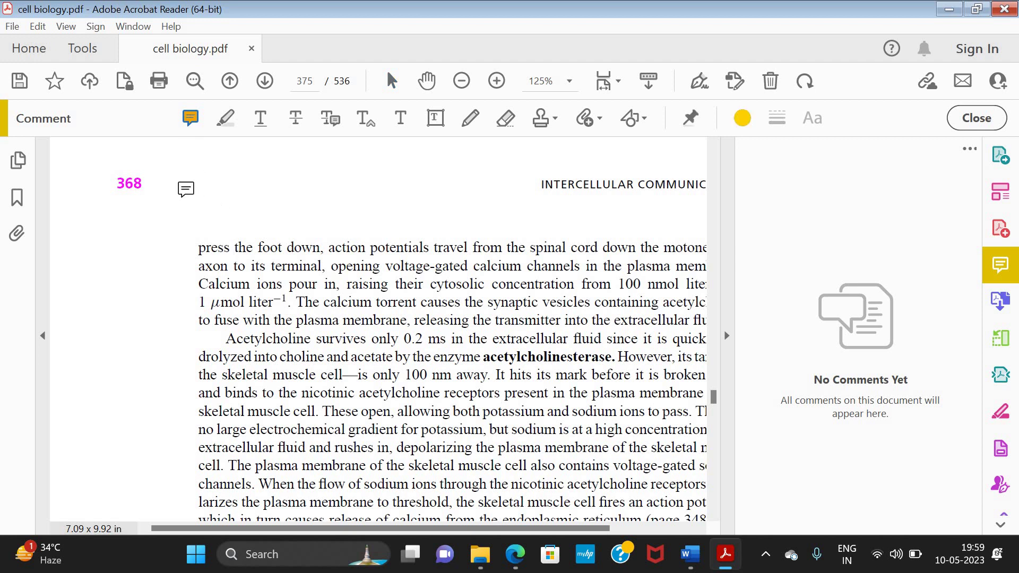
scroll(320, 345, down, 5)
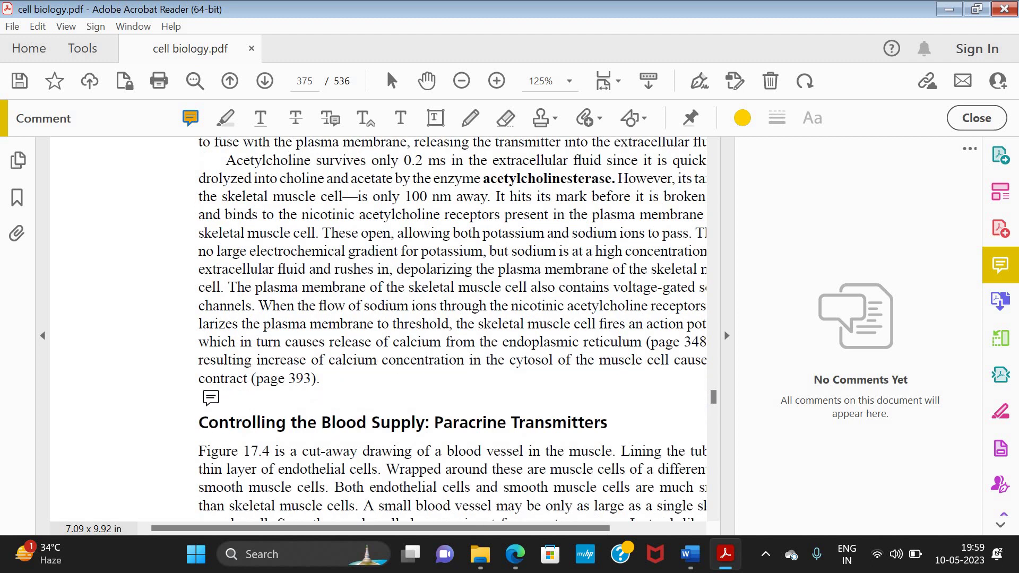
click(211, 397)
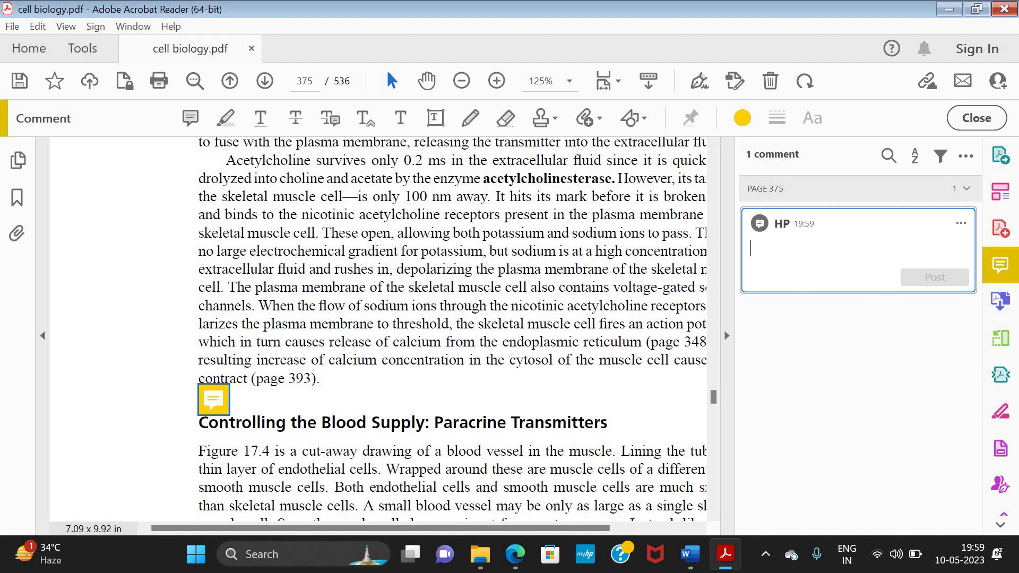
text(comment 1)
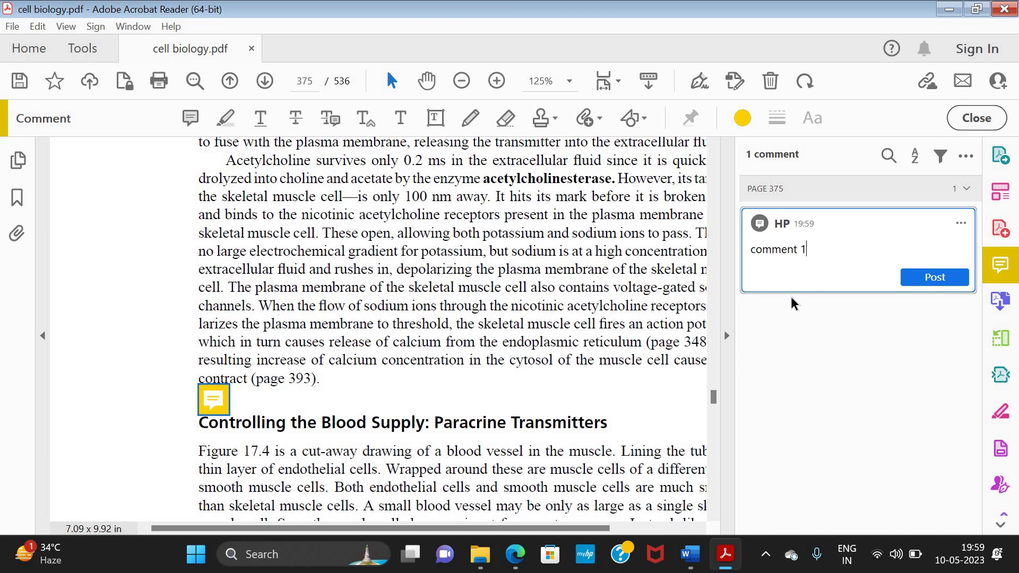
click(912, 276)
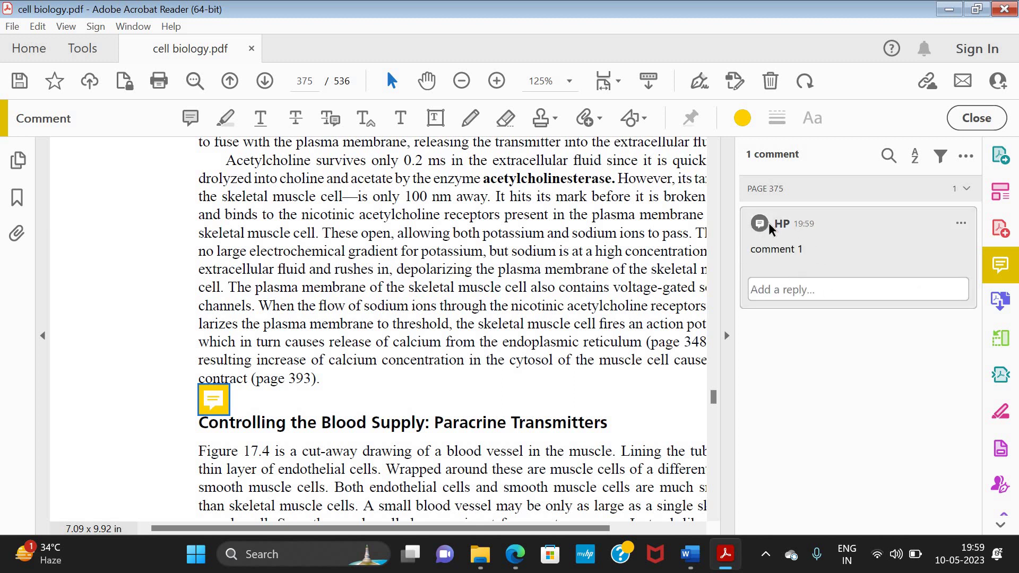
Change the comment 1 note's author to 'Name' in its Properties.
click(961, 224)
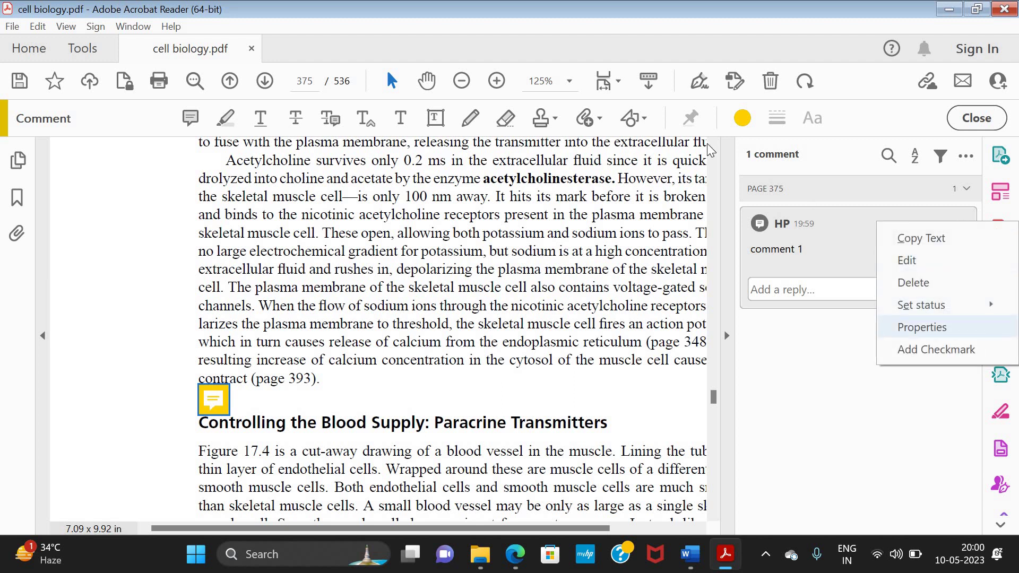
click(949, 327)
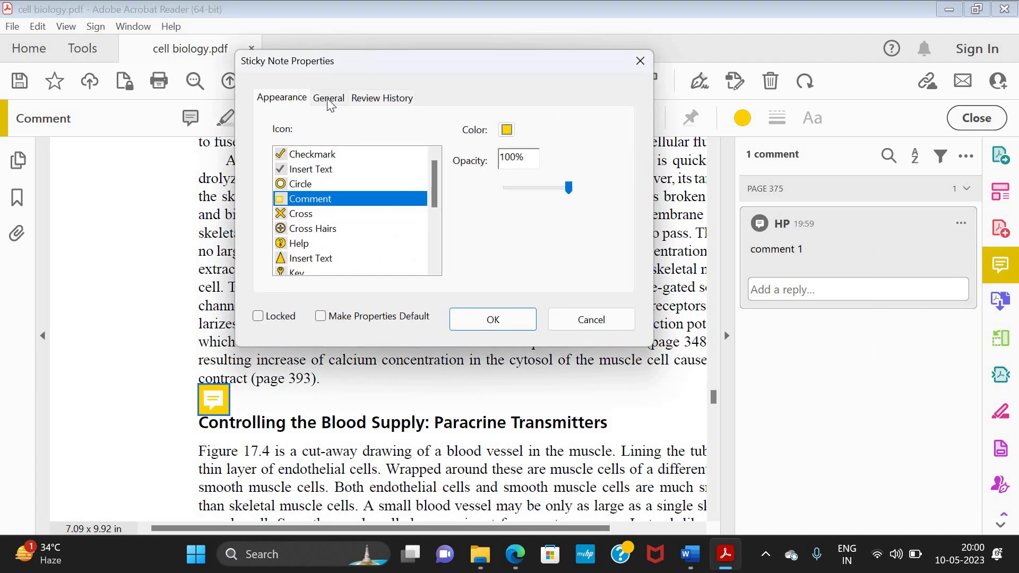
click(328, 99)
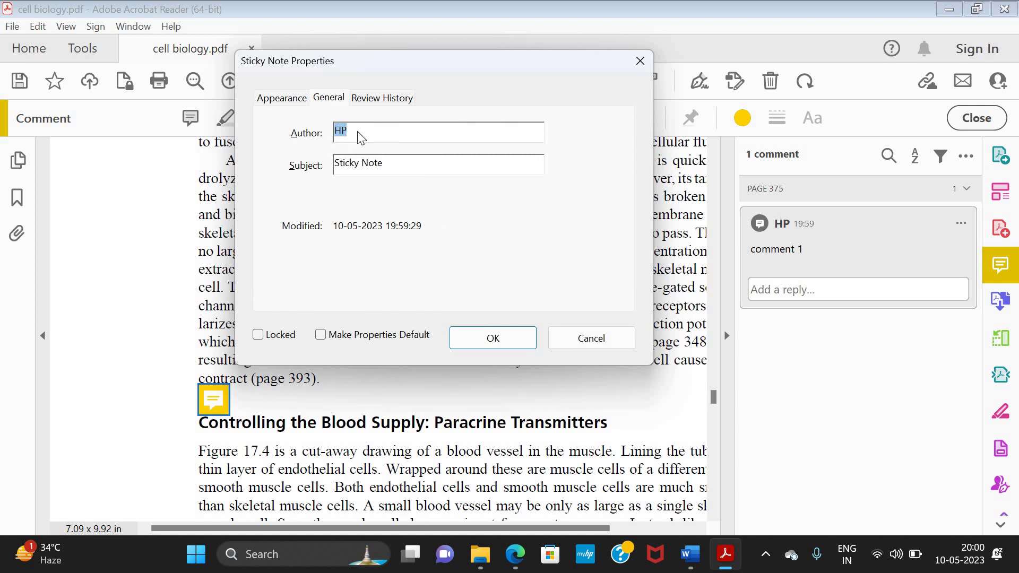
text(Name)
click(458, 331)
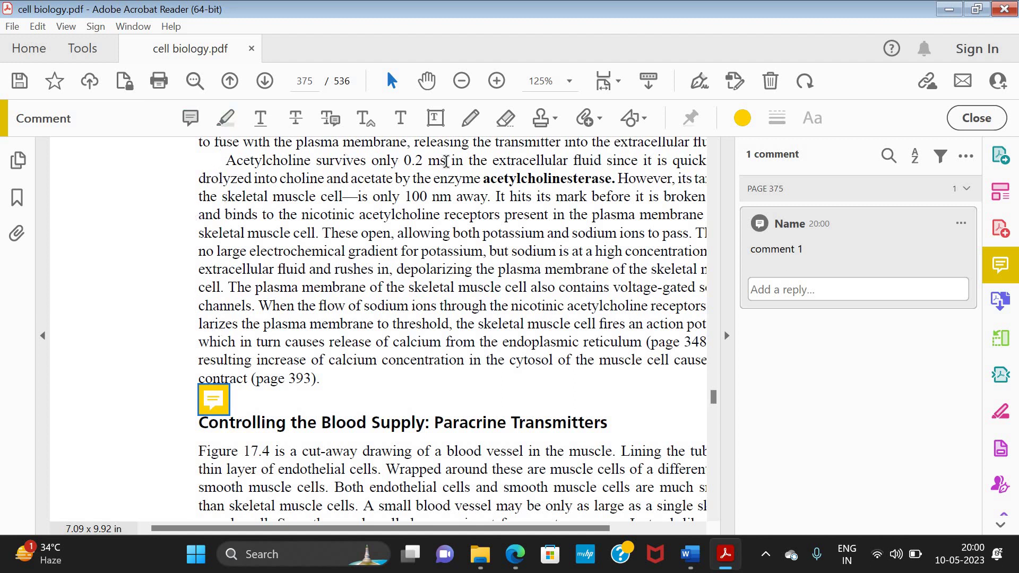
Highlight the 'Acetylcholine survives only 0.2 ms' sentence, zoom to 106%, and post 'comment 2' on it.
click(227, 120)
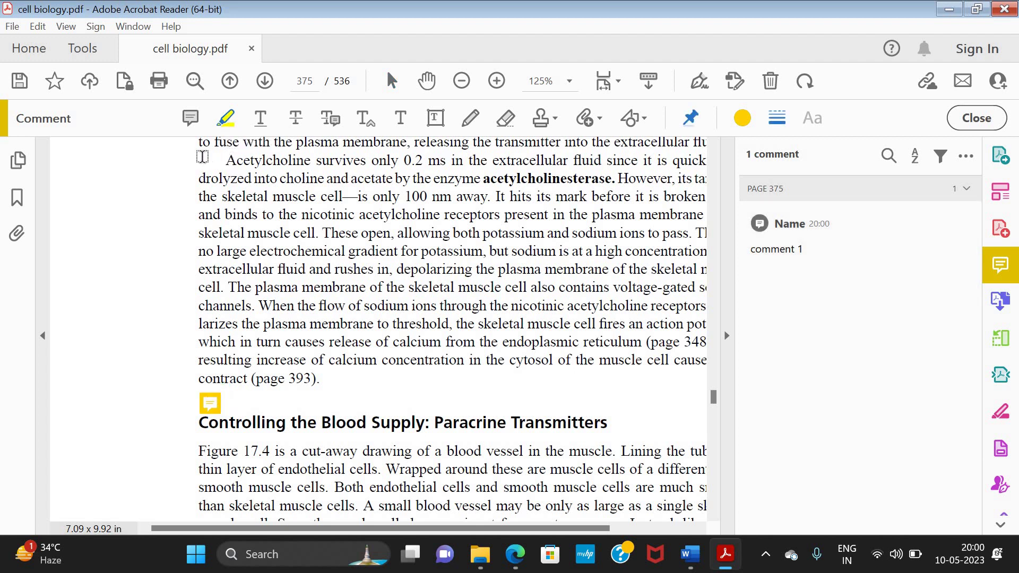
drag(225, 161, 565, 164)
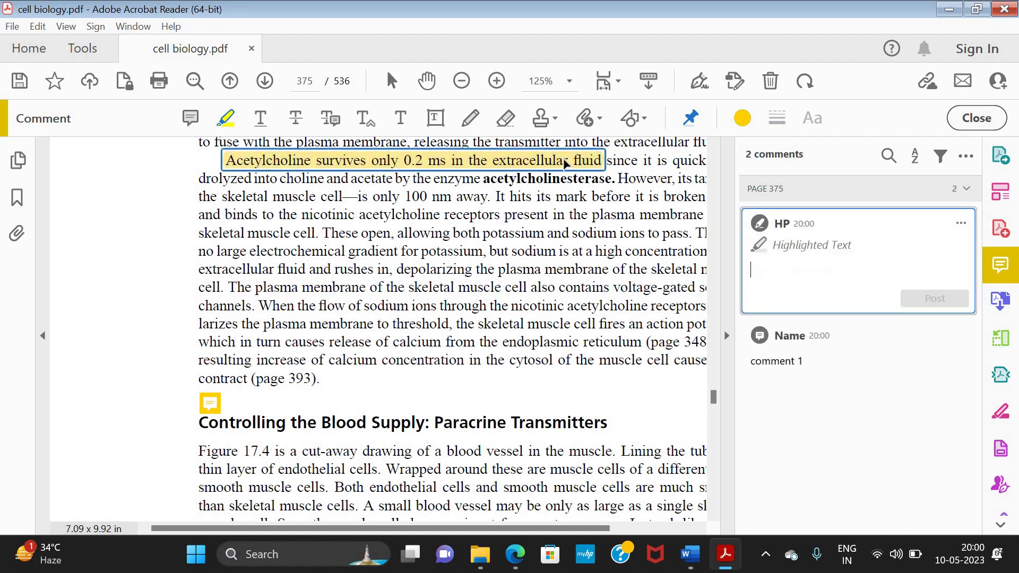
click(460, 82)
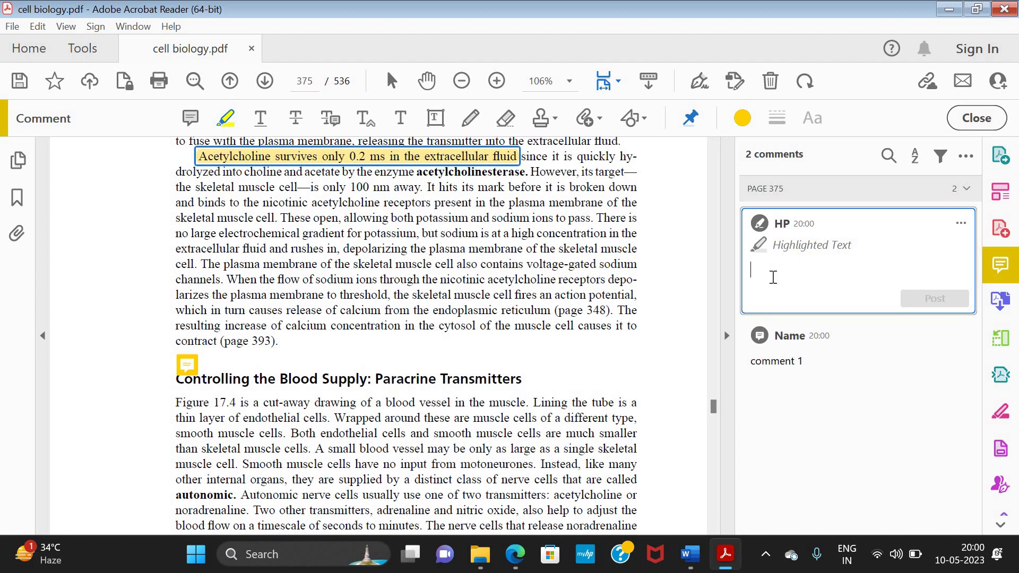
text(comment 2)
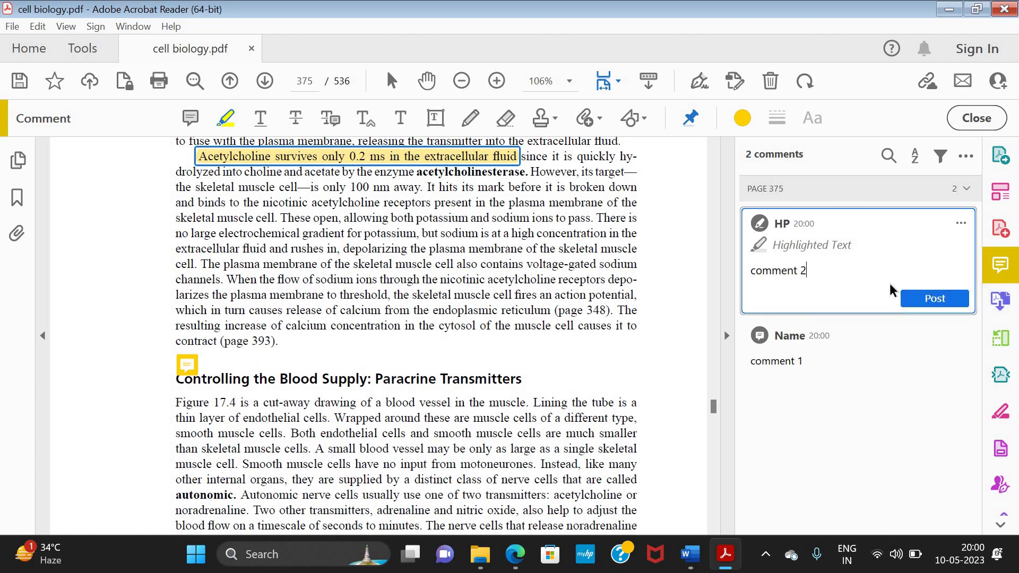
click(935, 299)
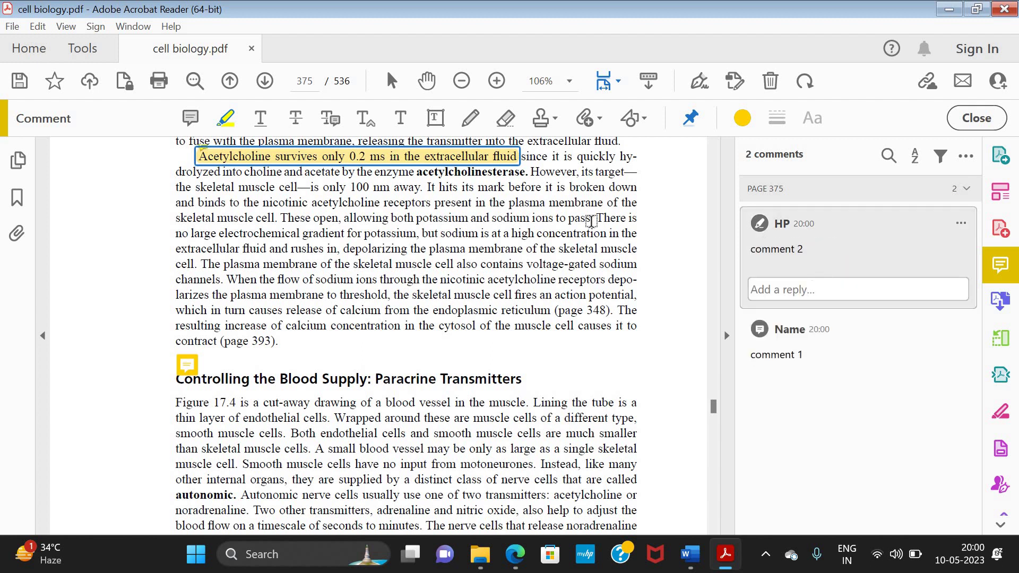
Highlight 'skeletal muscle cell' at the start of the paragraph's fifth line, then leave highlighting mode.
scroll(187, 159, up, 1)
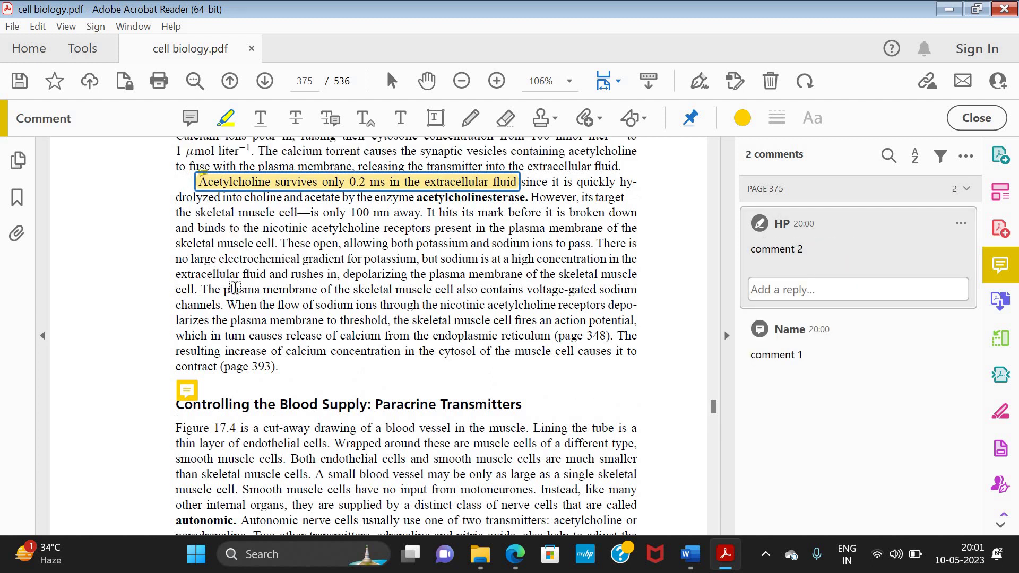
click(225, 118)
click(199, 180)
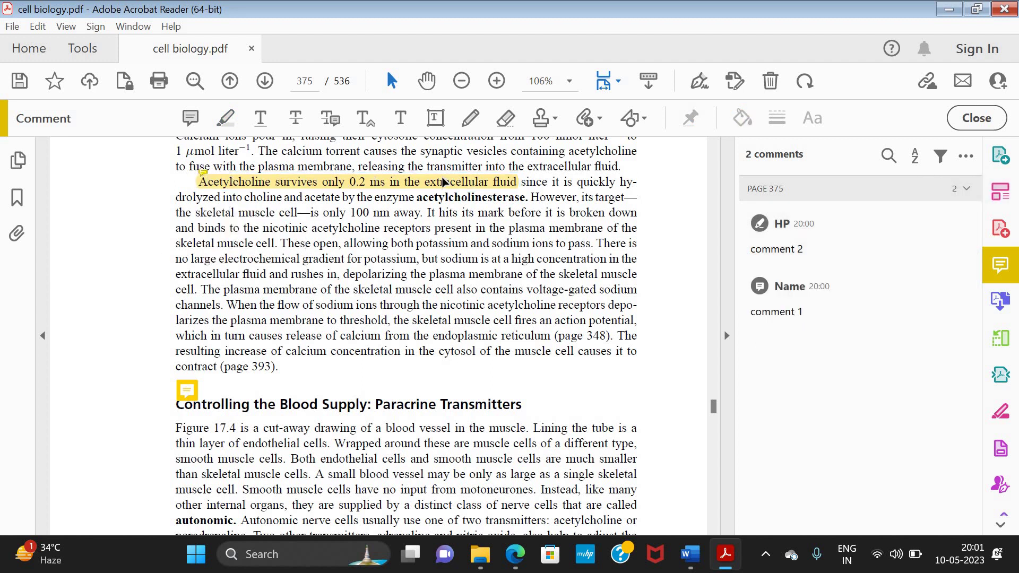
mouse_move(508, 183)
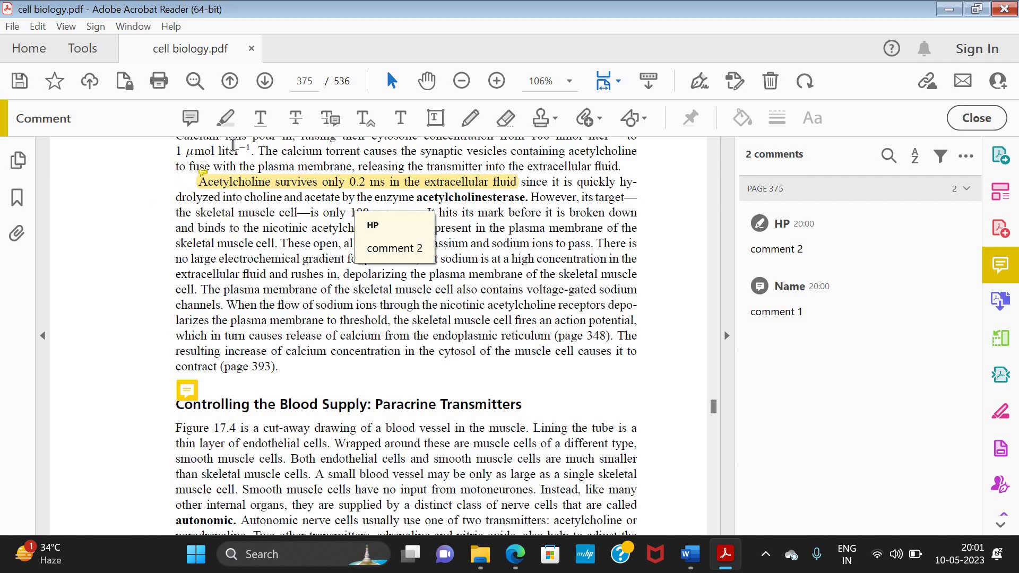
mouse_move(317, 190)
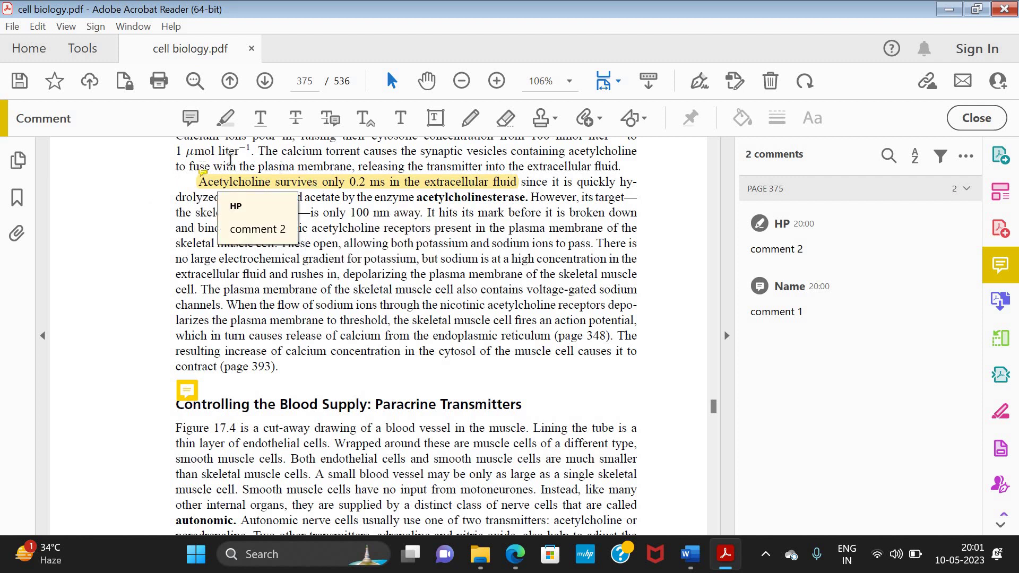
click(225, 118)
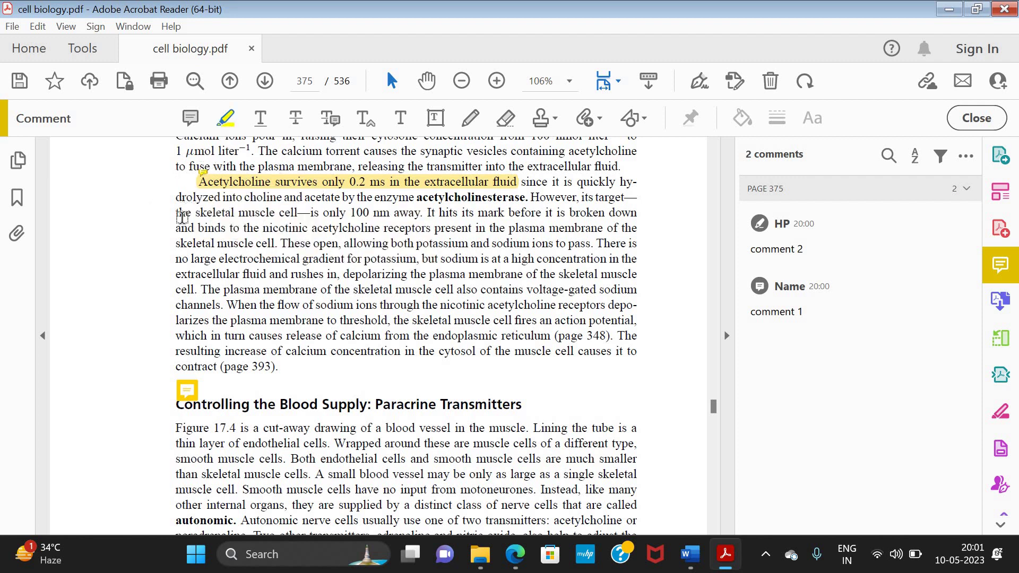
drag(177, 243, 277, 244)
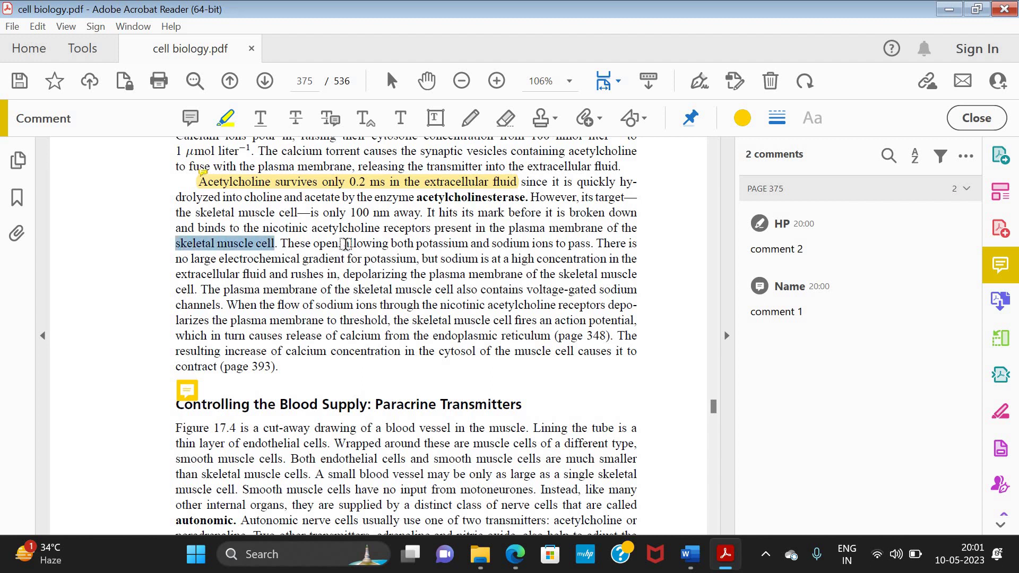
click(314, 252)
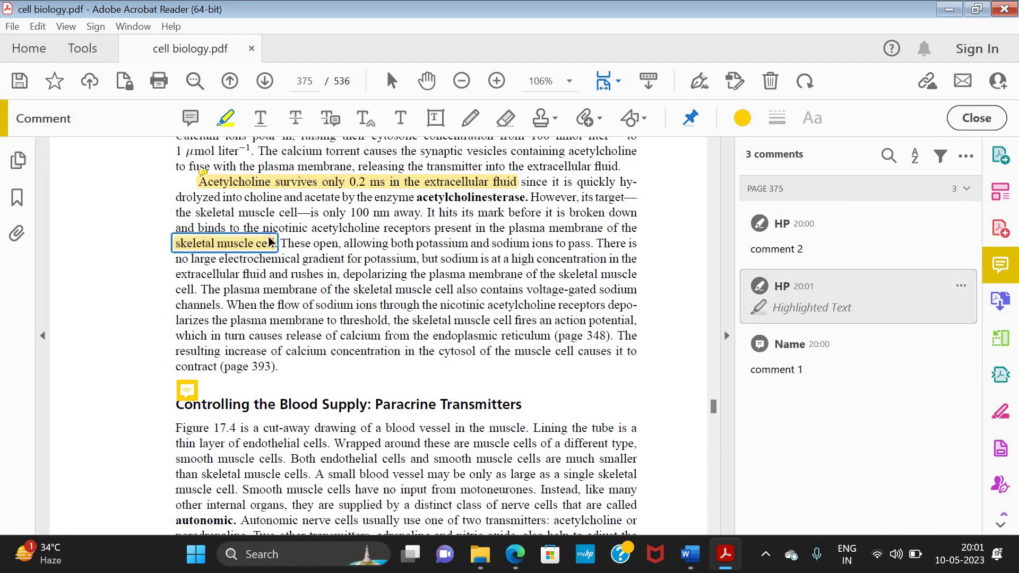
key(Escape)
click(202, 275)
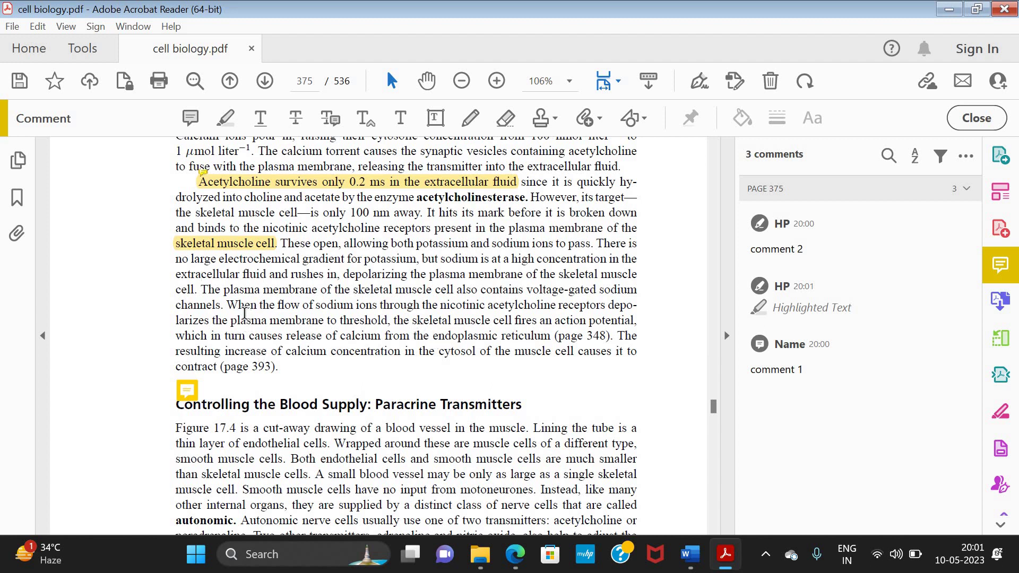
Underline the calcium-release line in green and post 'comment 3' on the underline.
click(259, 119)
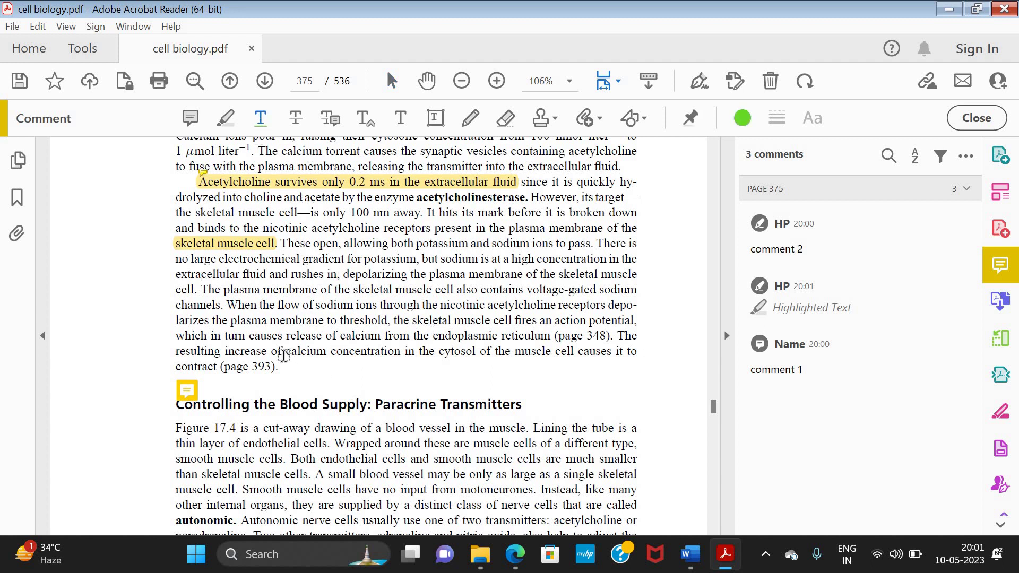
drag(181, 336, 634, 334)
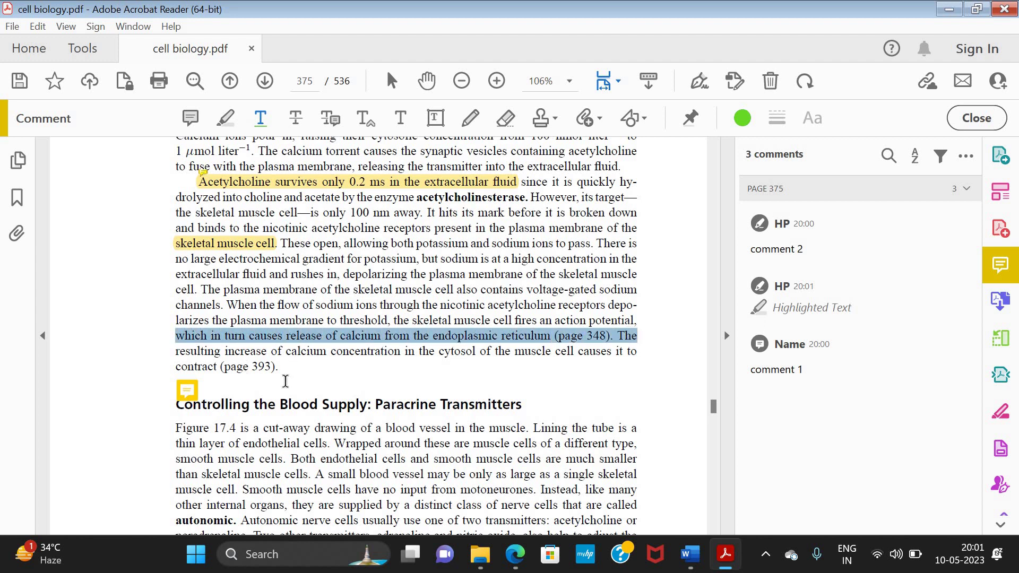
click(290, 349)
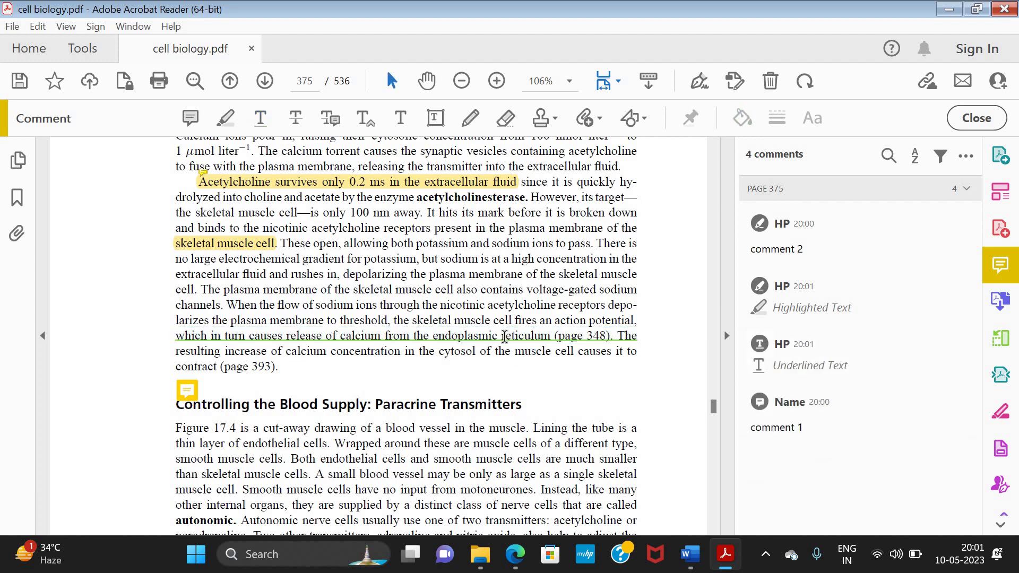
click(554, 337)
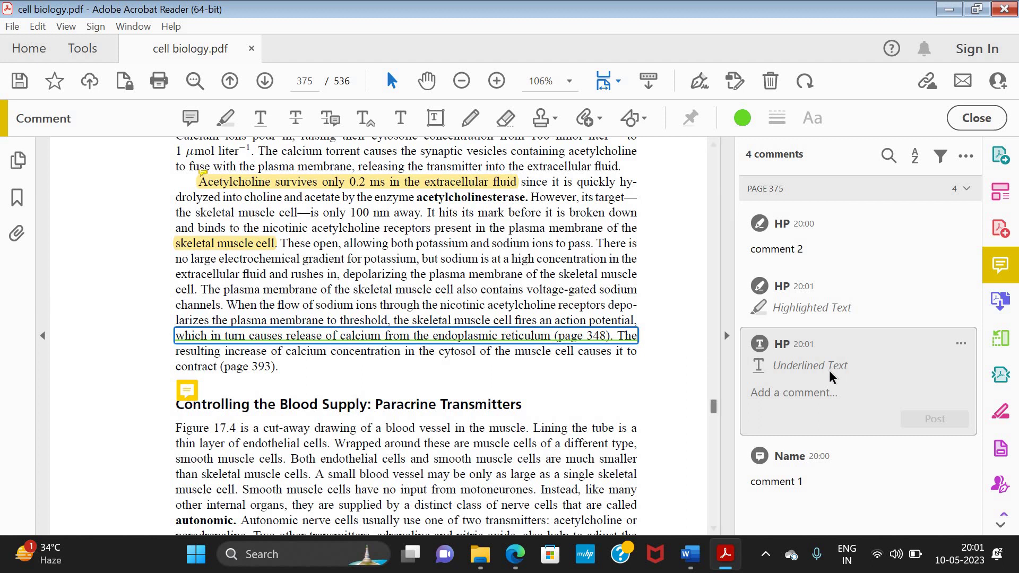
click(777, 390)
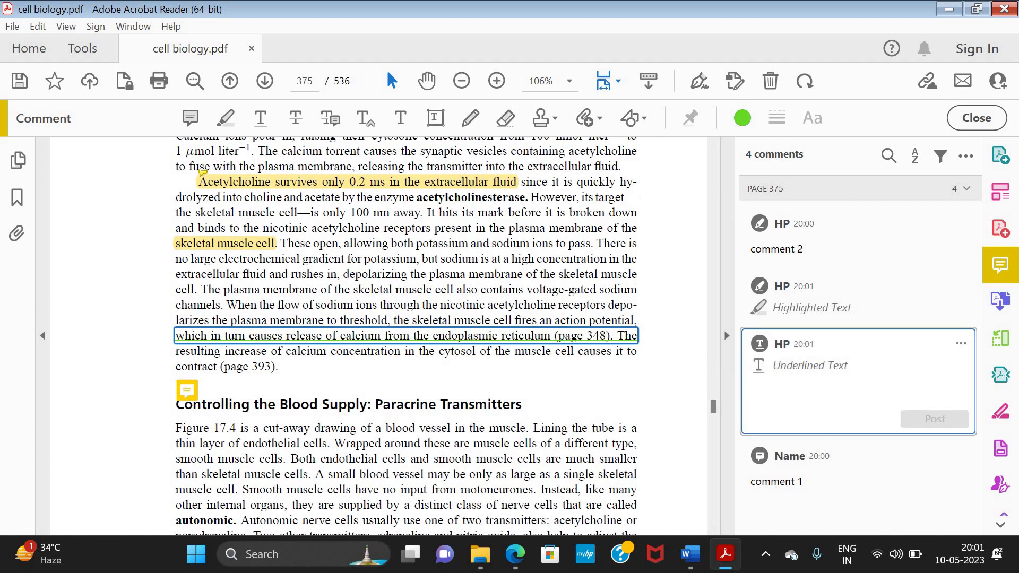
text(comment 3)
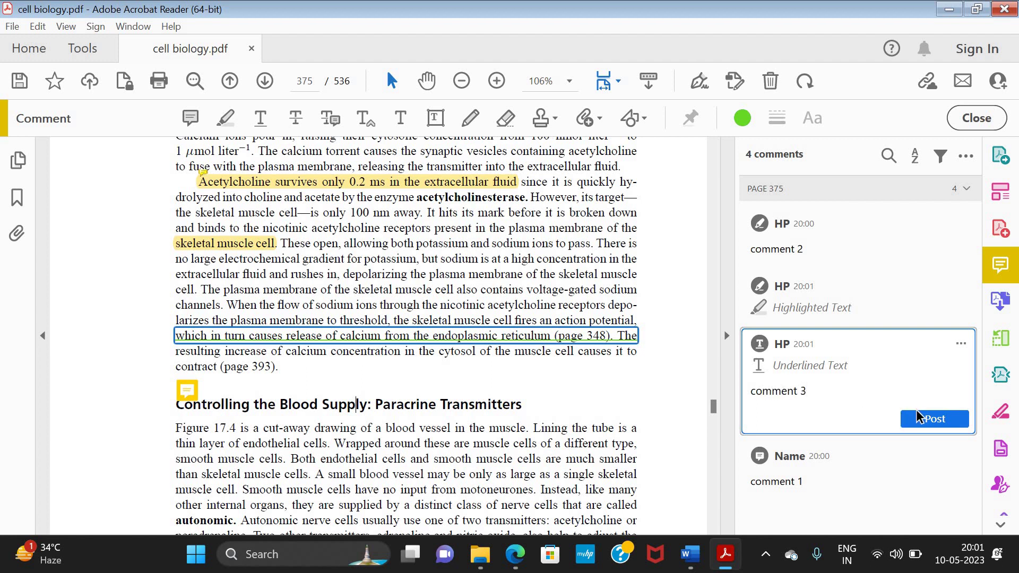
click(933, 418)
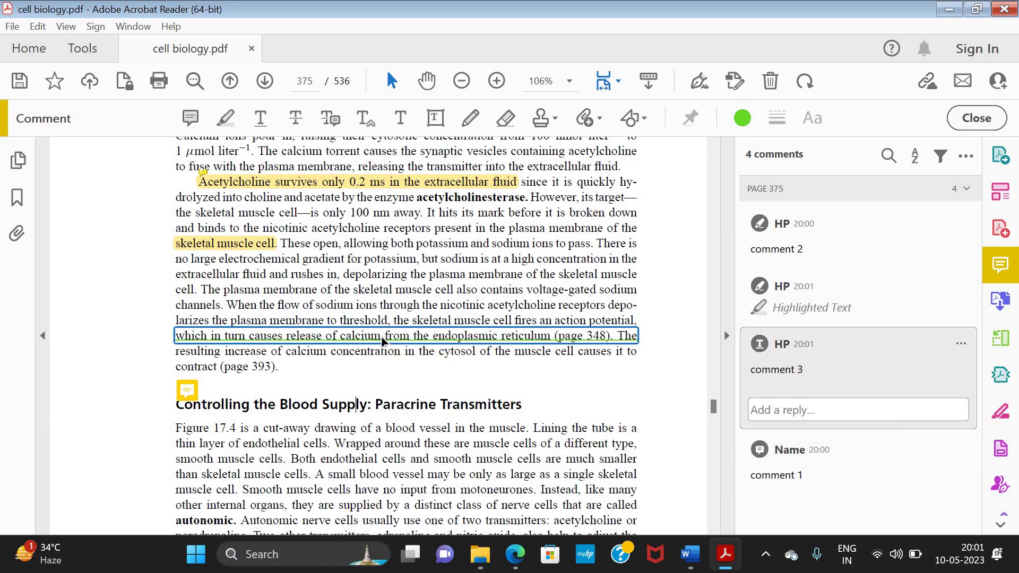
click(742, 118)
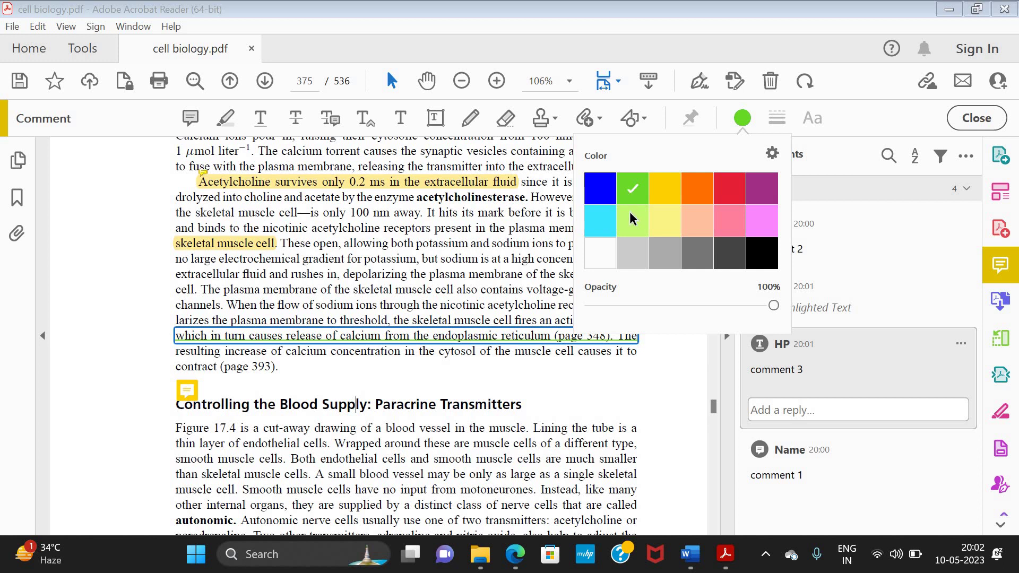
click(599, 190)
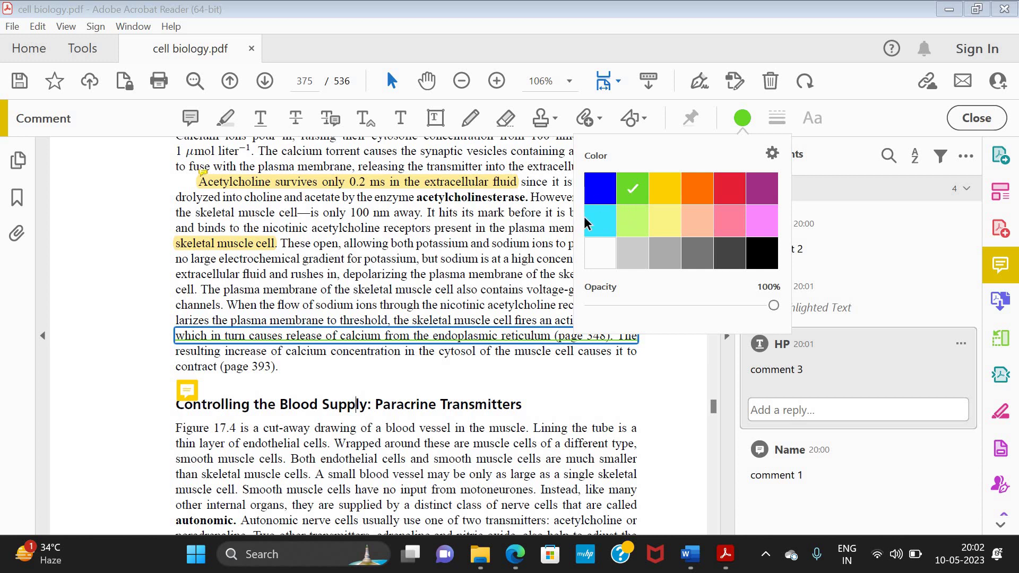
click(696, 193)
click(731, 199)
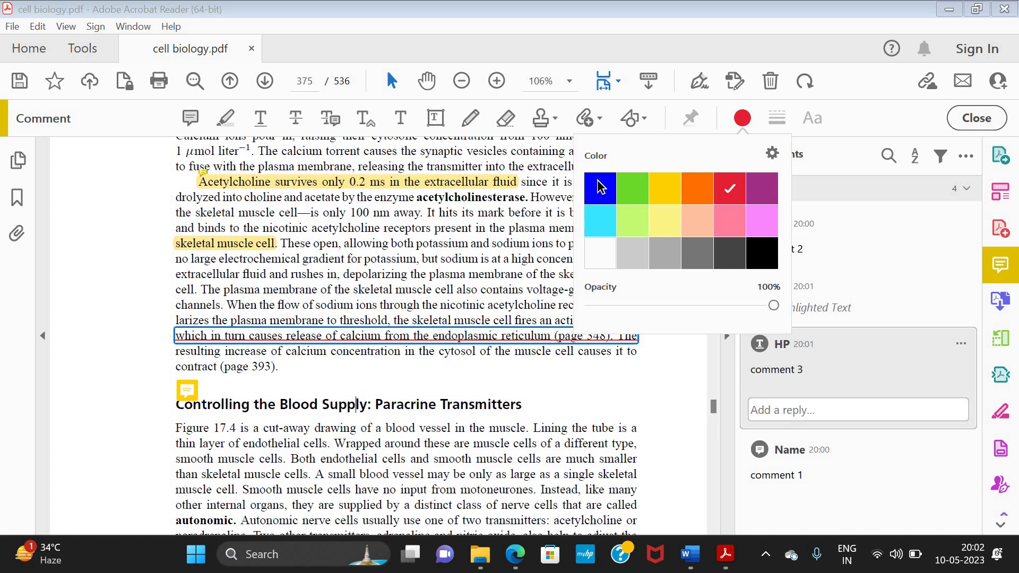
click(633, 200)
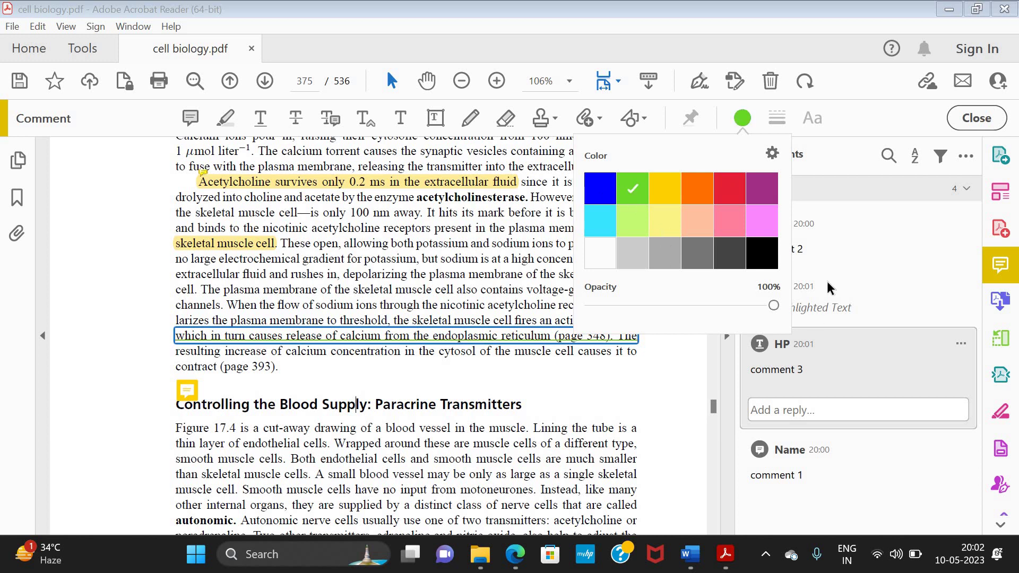
click(630, 396)
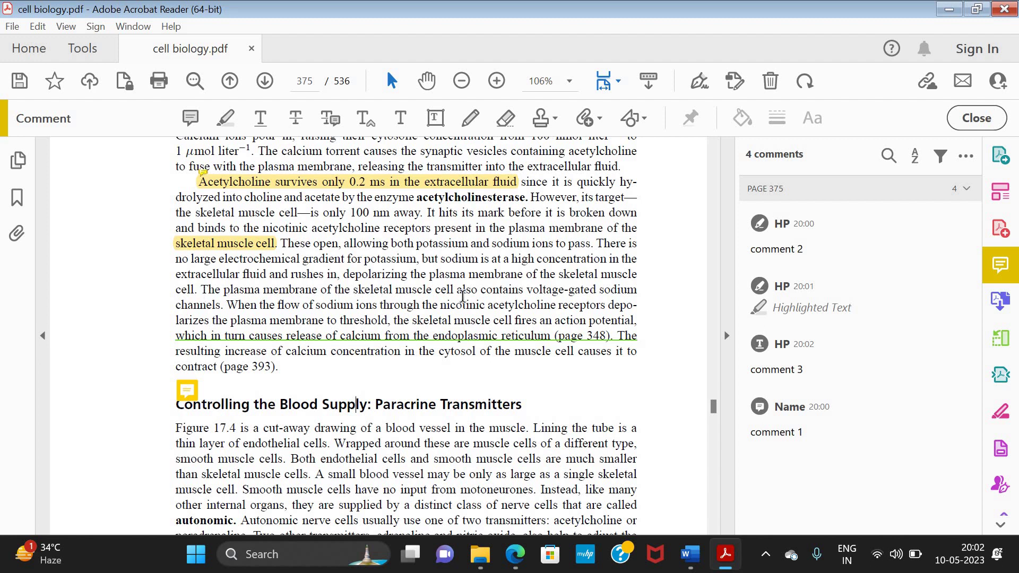
Strike through the voltage-gated sodium line and post 'comment 4' on it.
click(296, 117)
drag(235, 287, 634, 289)
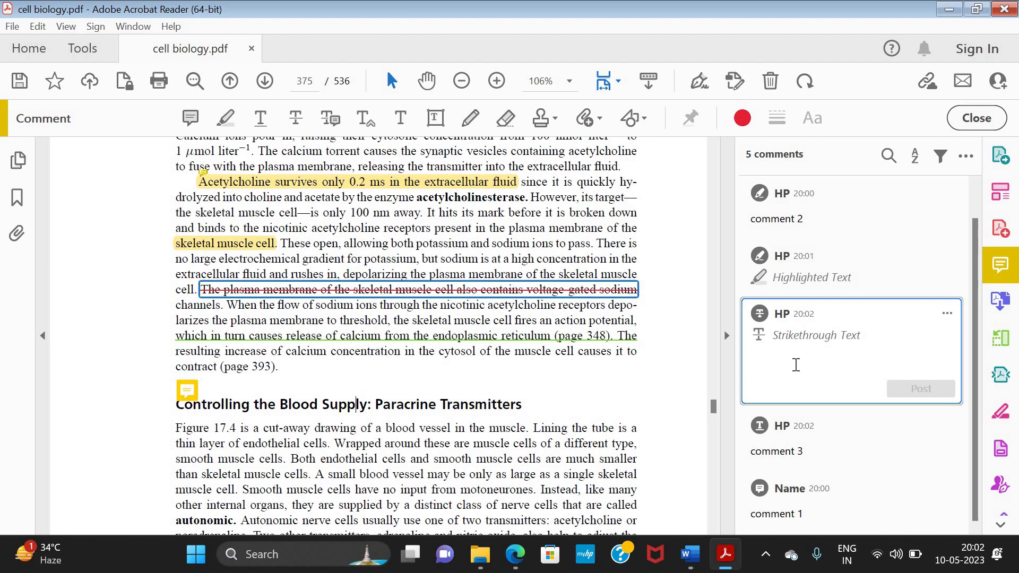
text(comment 4)
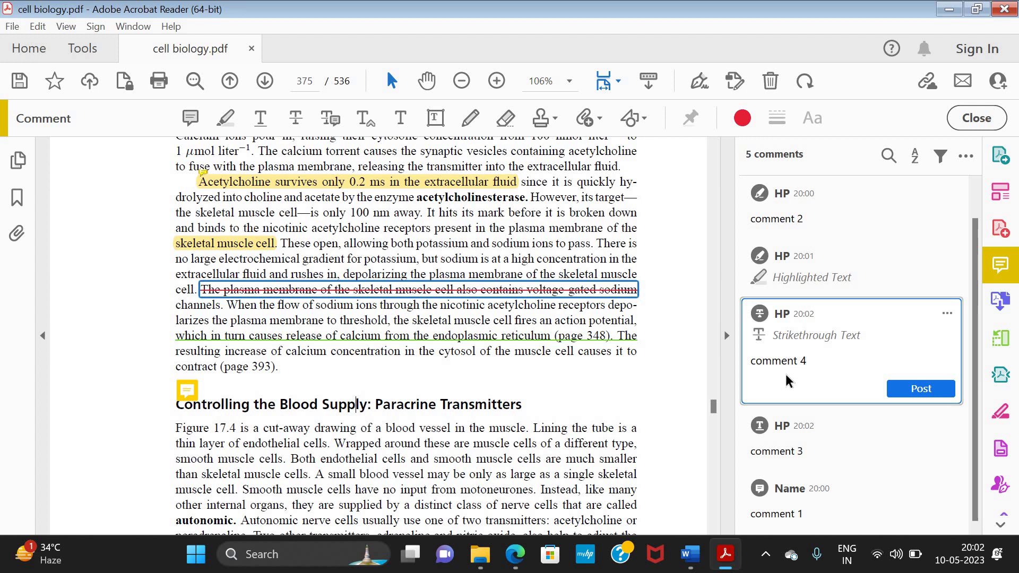
click(925, 390)
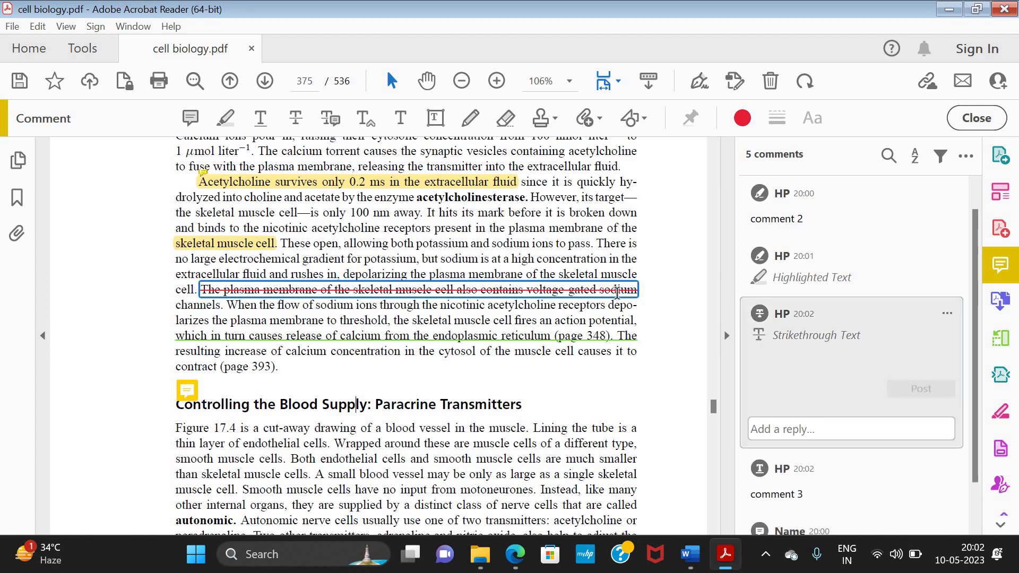
Set the strikethrough colour to red after trying green and blue.
click(742, 117)
click(631, 182)
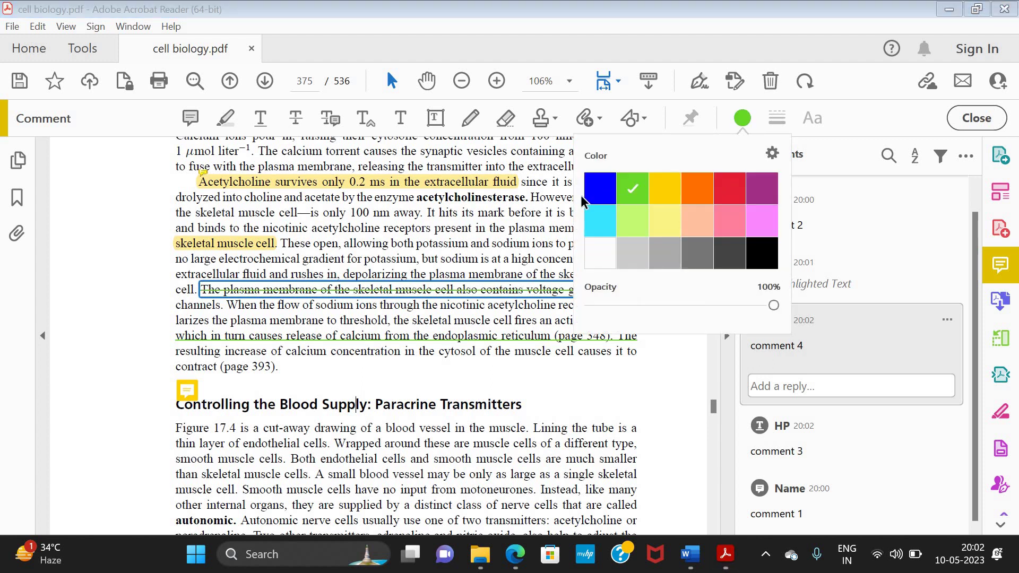
click(594, 198)
click(727, 193)
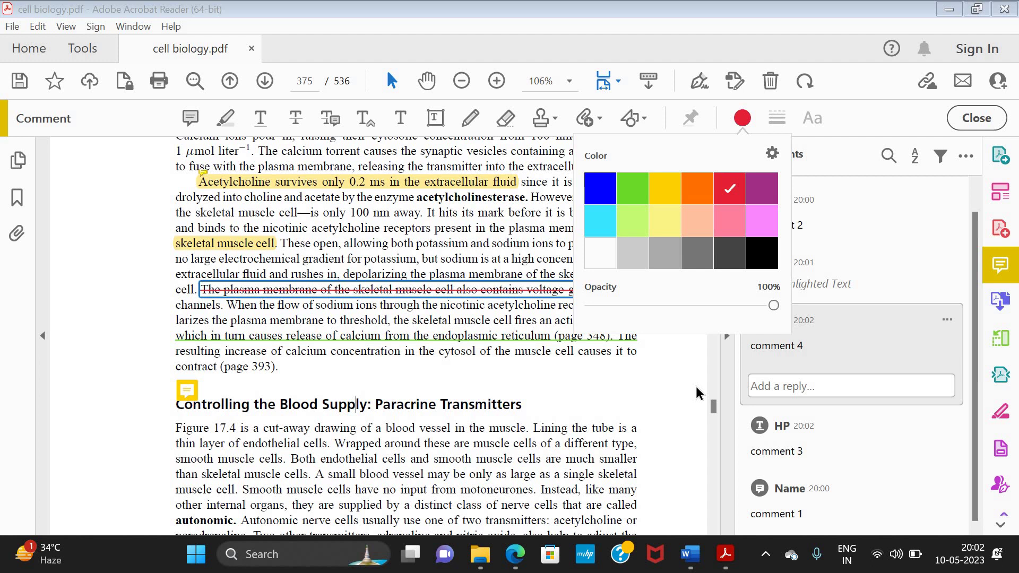
click(81, 217)
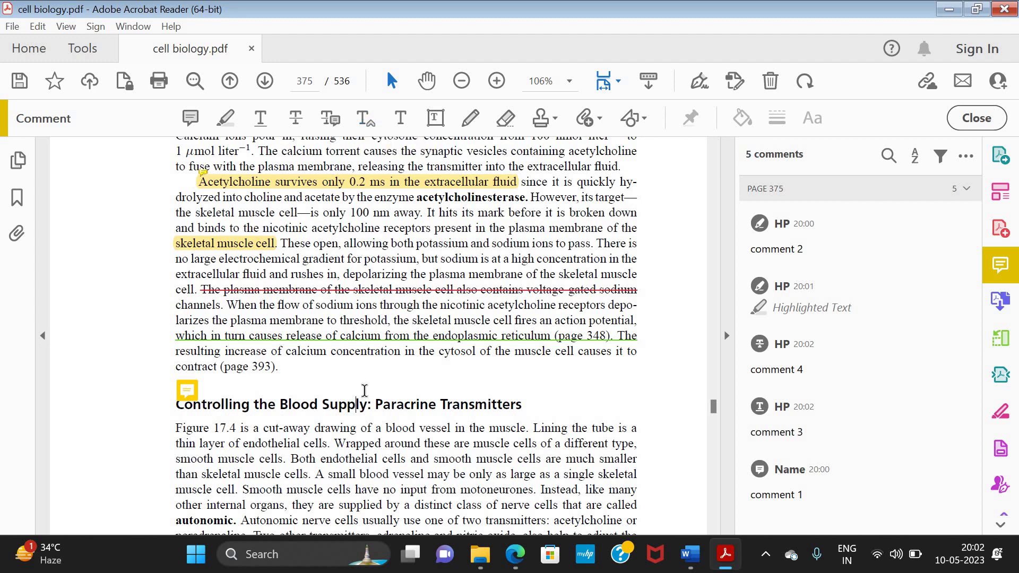
Place an insert-text mark between 'be' and 'only' in the small blood vessel sentence.
scroll(377, 464, down, 4)
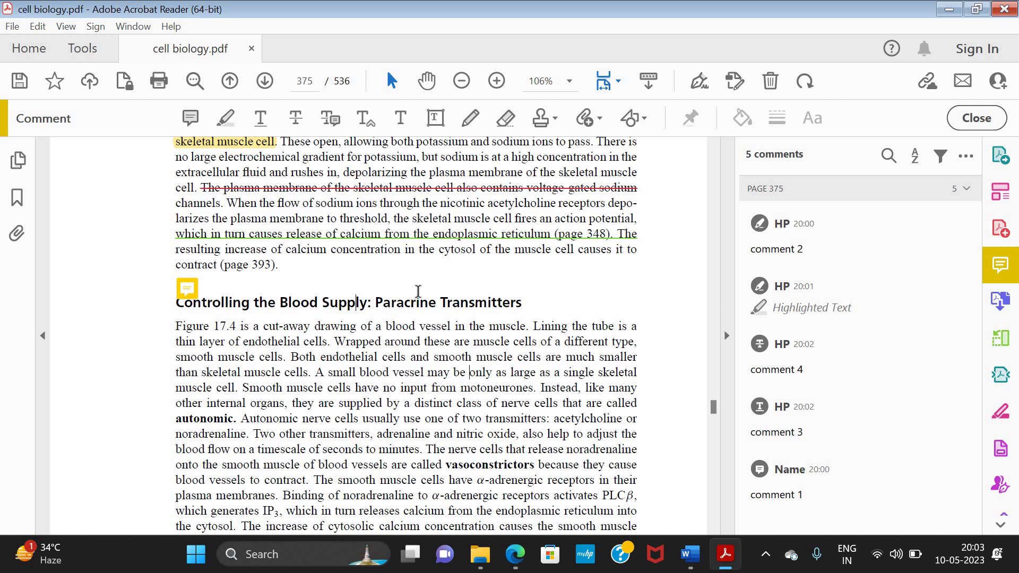
click(364, 119)
click(469, 373)
click(806, 488)
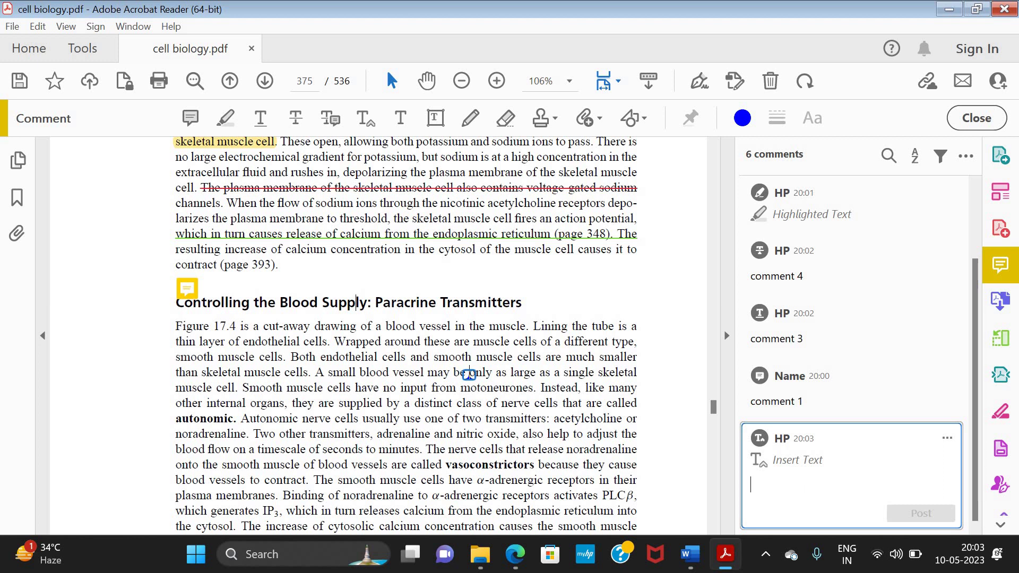
Post 'comment 5' on the insertion mark after 'may be'.
text(comment 5)
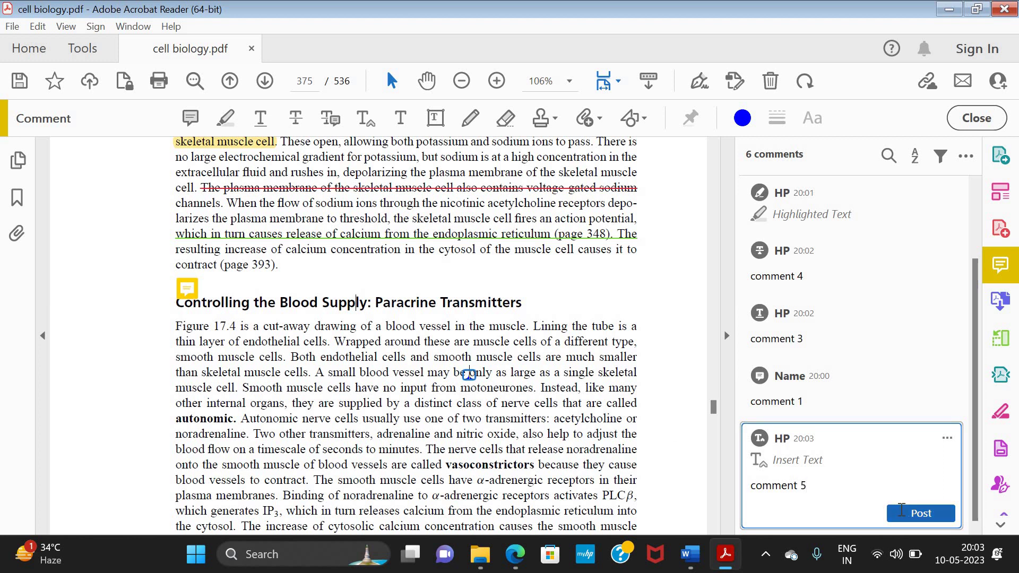
click(921, 513)
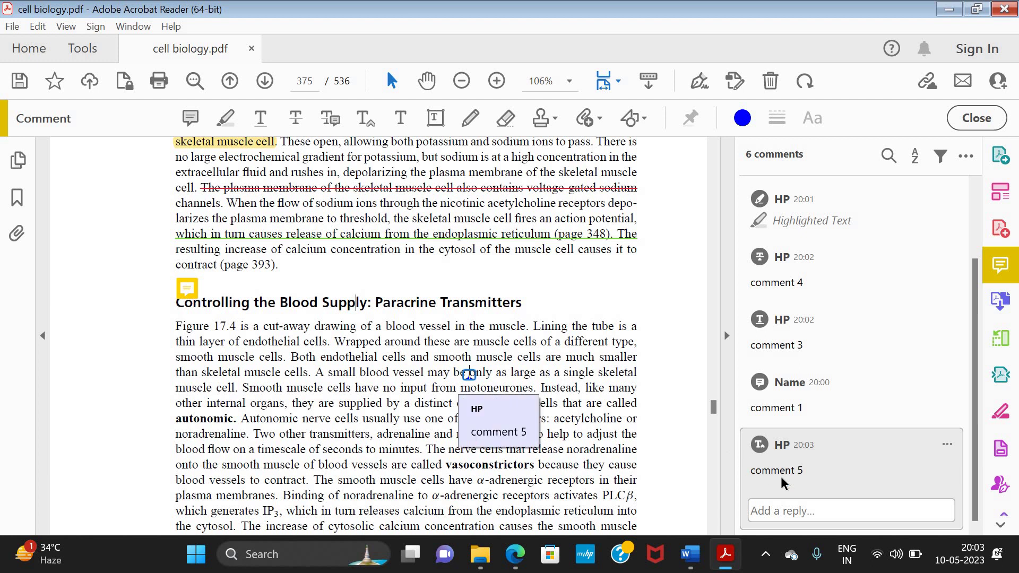
mouse_move(469, 379)
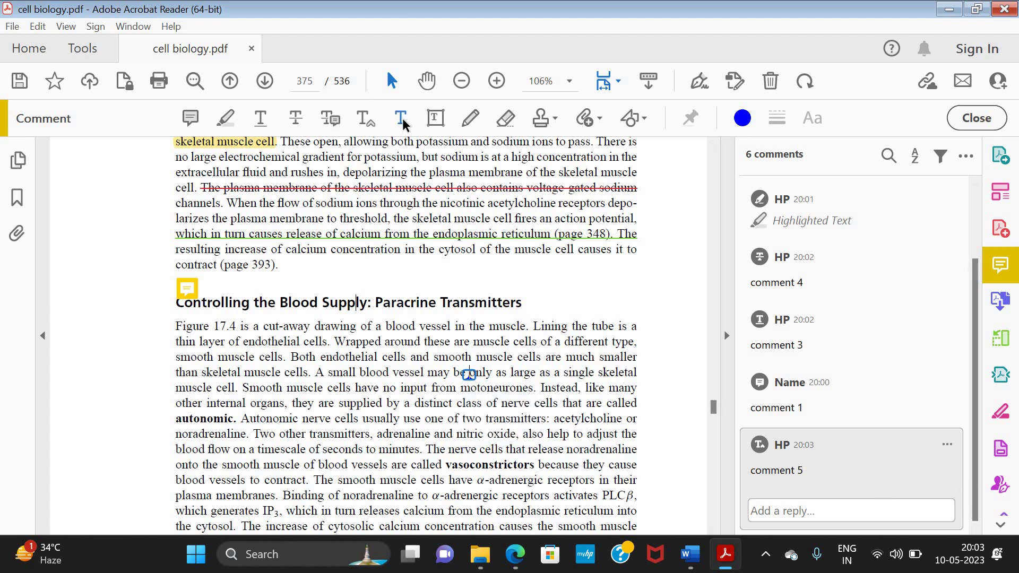
Add the word 'text' as a text annotation right after '(page 393).'.
key(Escape)
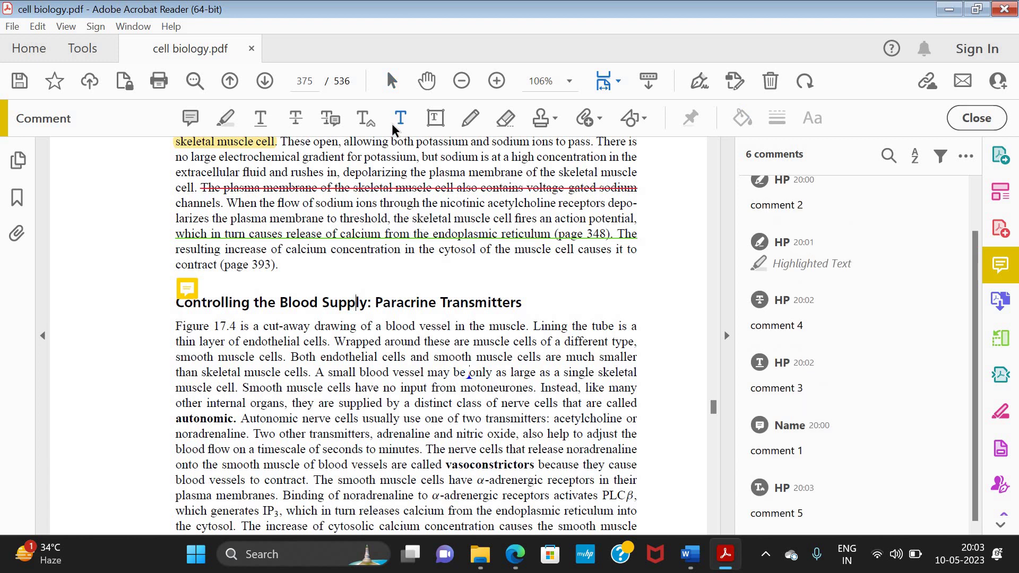
click(279, 265)
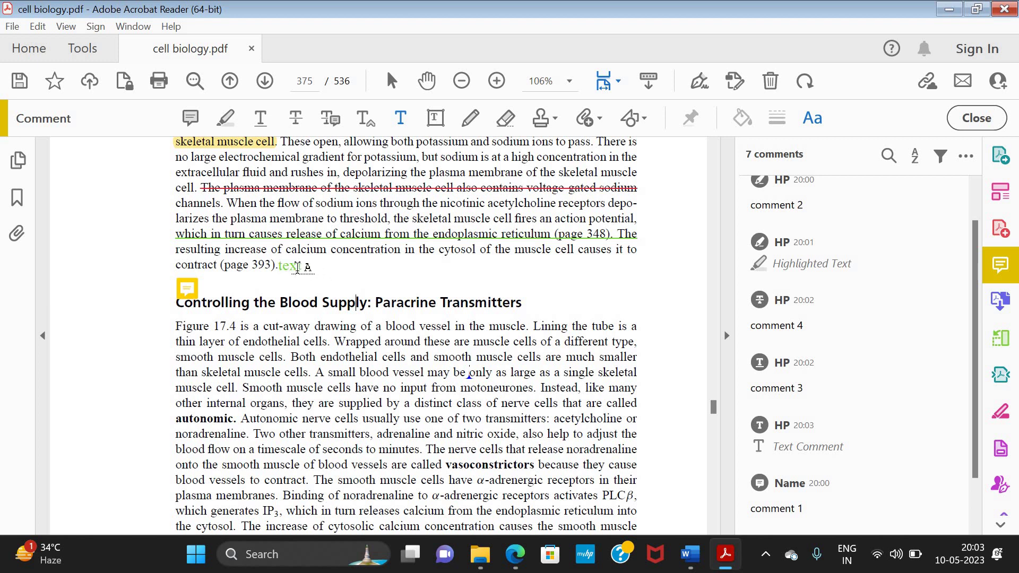
key(Escape)
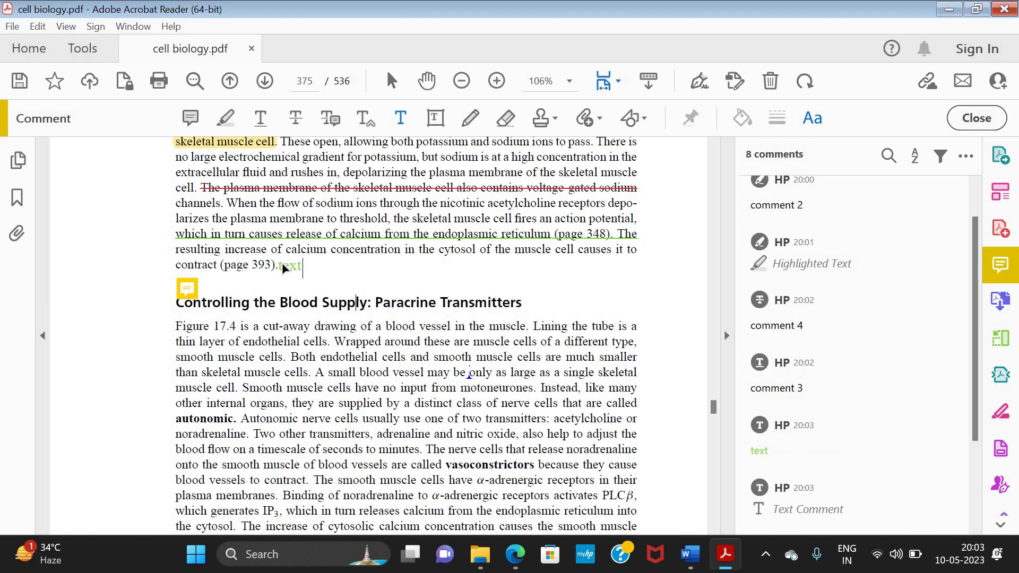
Change the added text's font colour to black, keeping size 12.
click(297, 266)
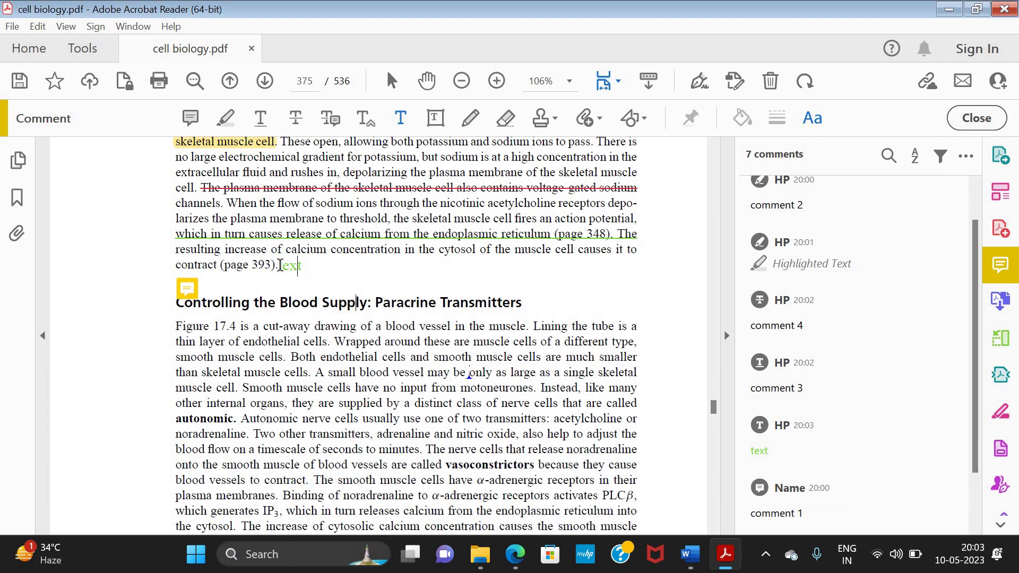
double_click(292, 266)
click(303, 267)
drag(311, 273, 563, 178)
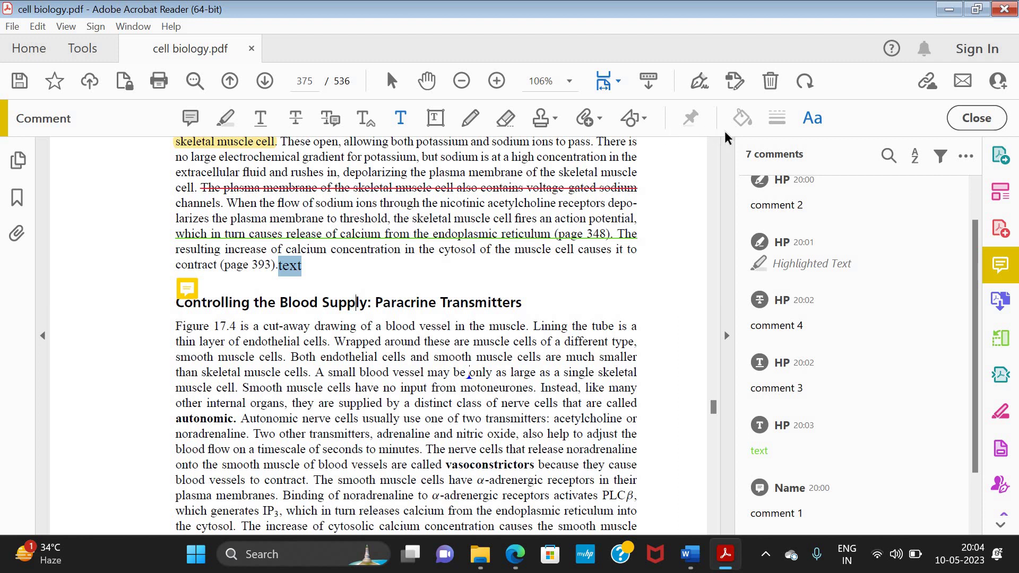
click(811, 118)
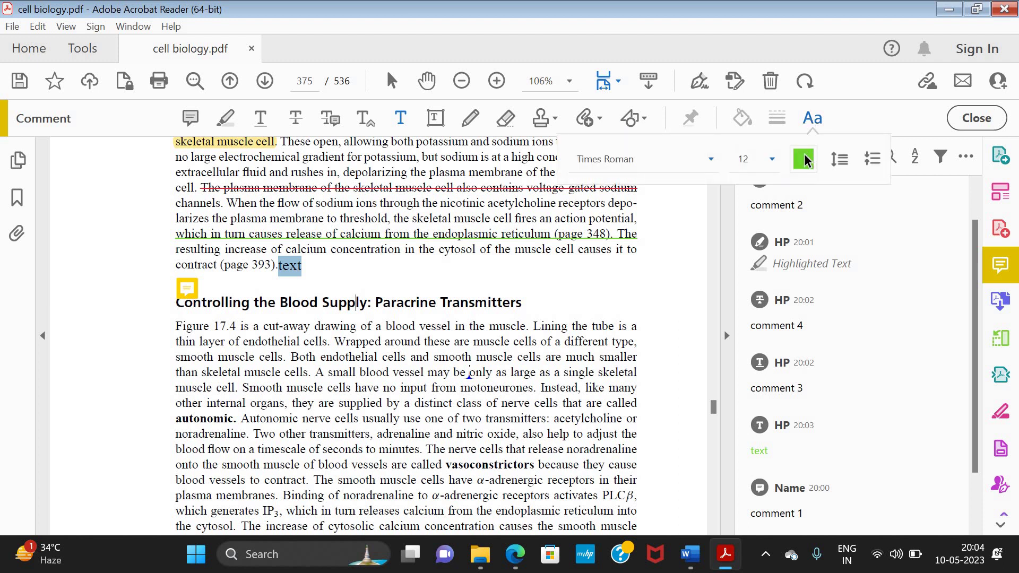
click(803, 159)
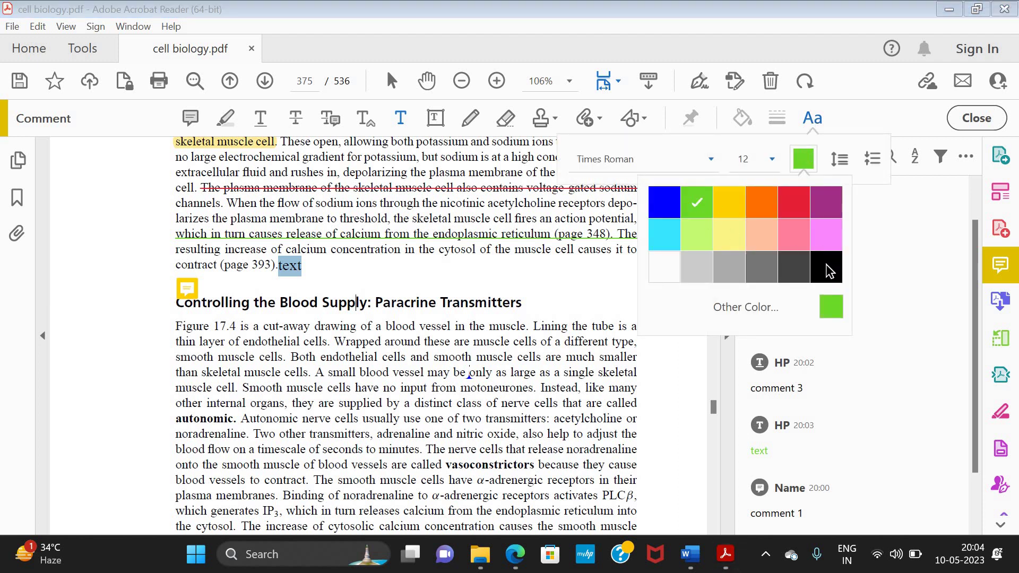
click(817, 263)
click(773, 158)
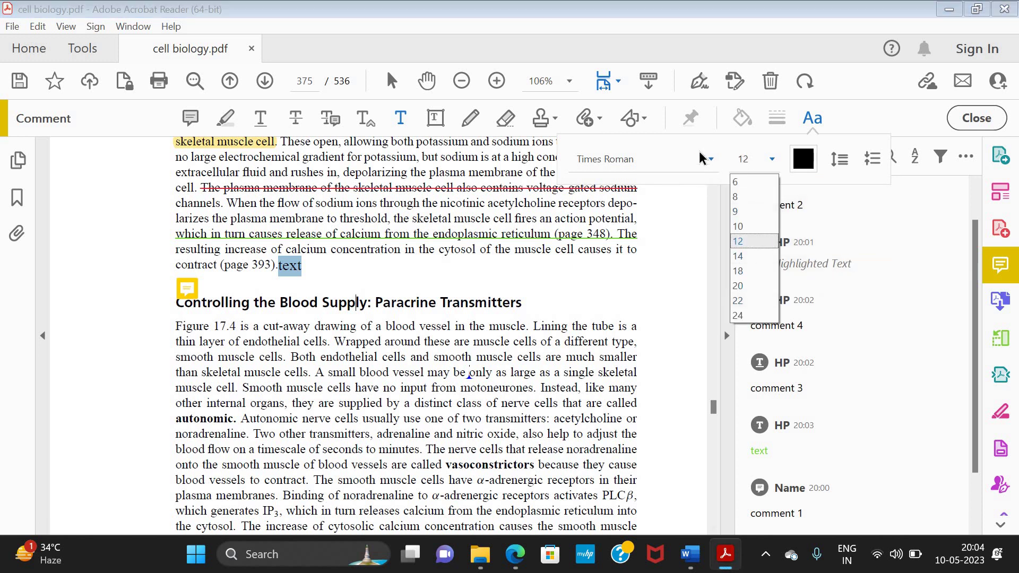
click(803, 157)
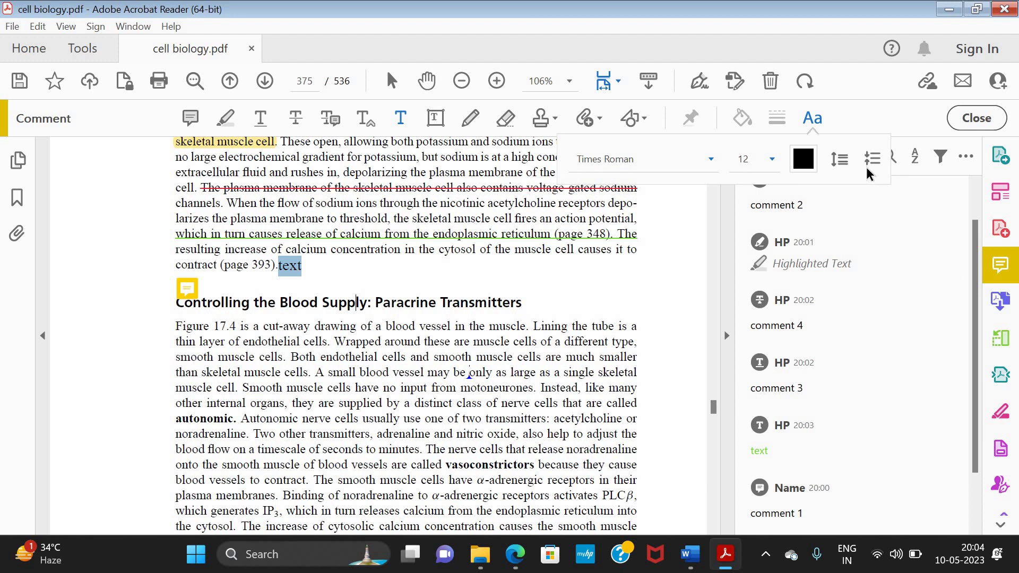
click(316, 270)
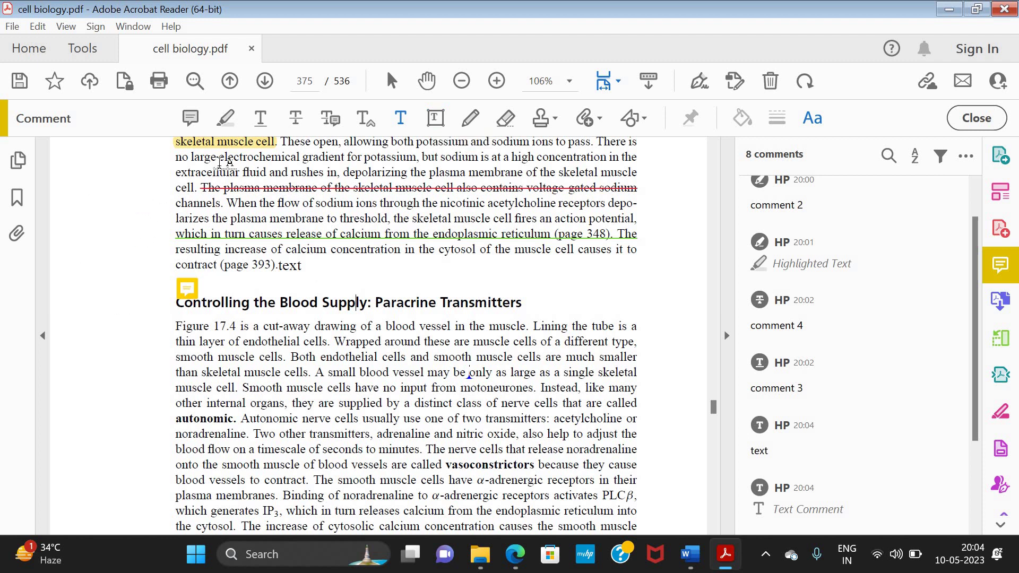
Draw a text box in the left page margin.
click(436, 119)
drag(78, 180, 145, 241)
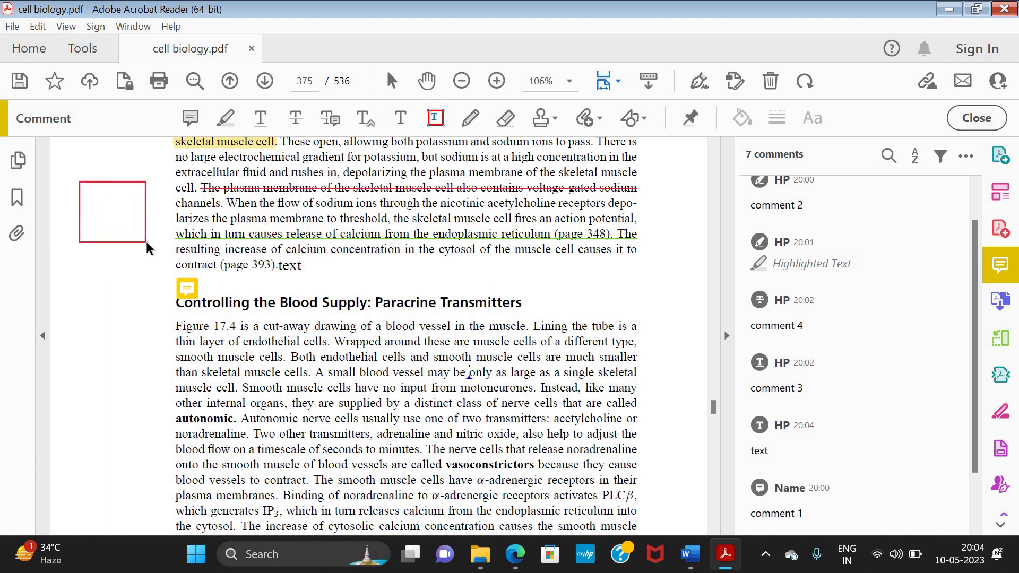
click(106, 265)
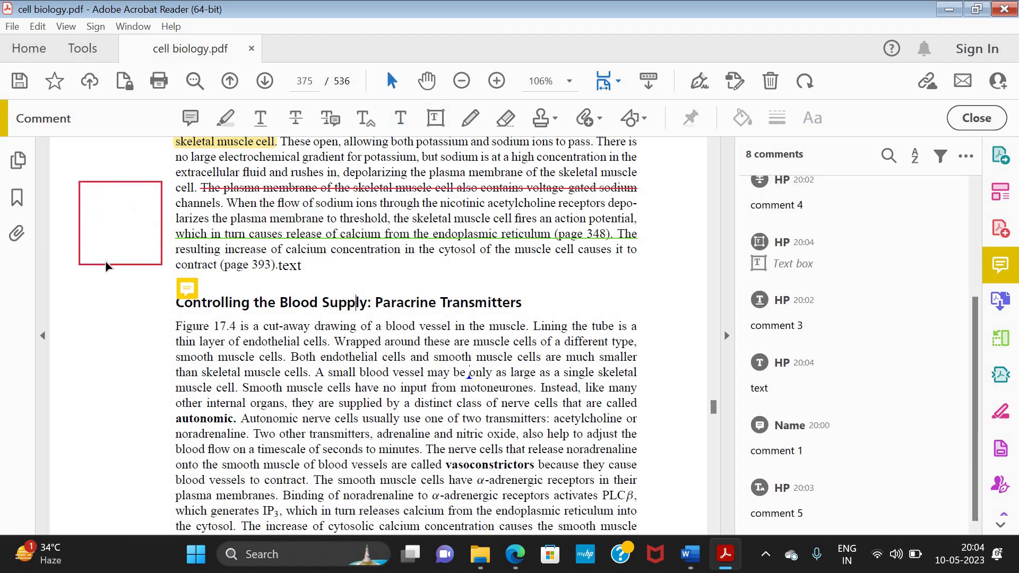
Enter 'text' into the margin text box and commit it.
click(158, 225)
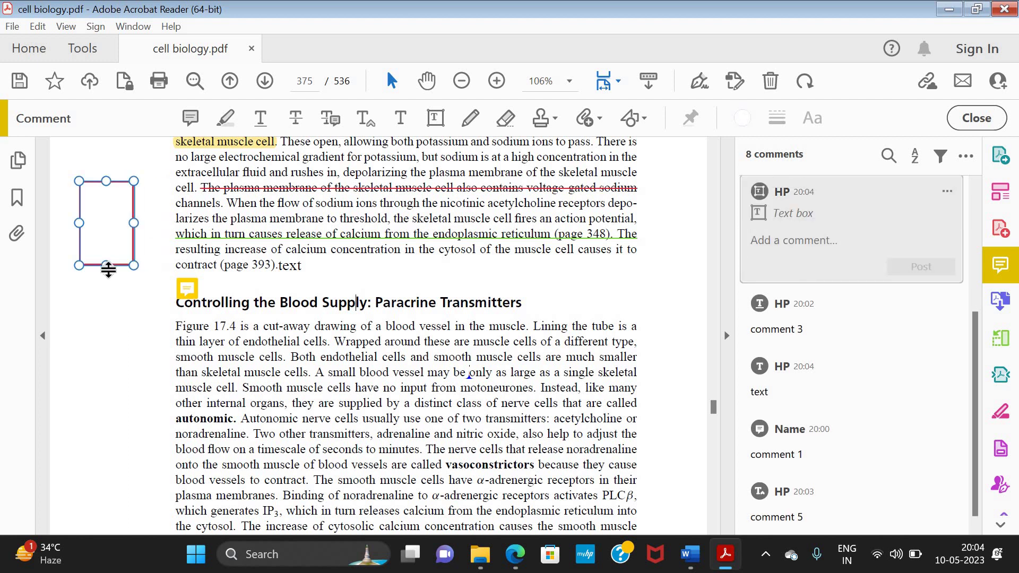
double_click(110, 207)
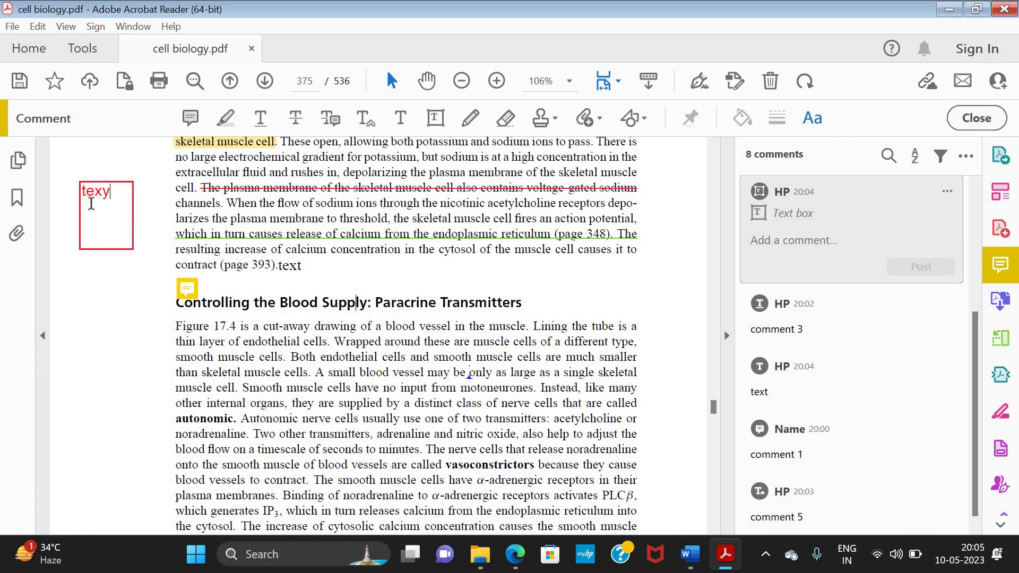
text(text)
click(766, 222)
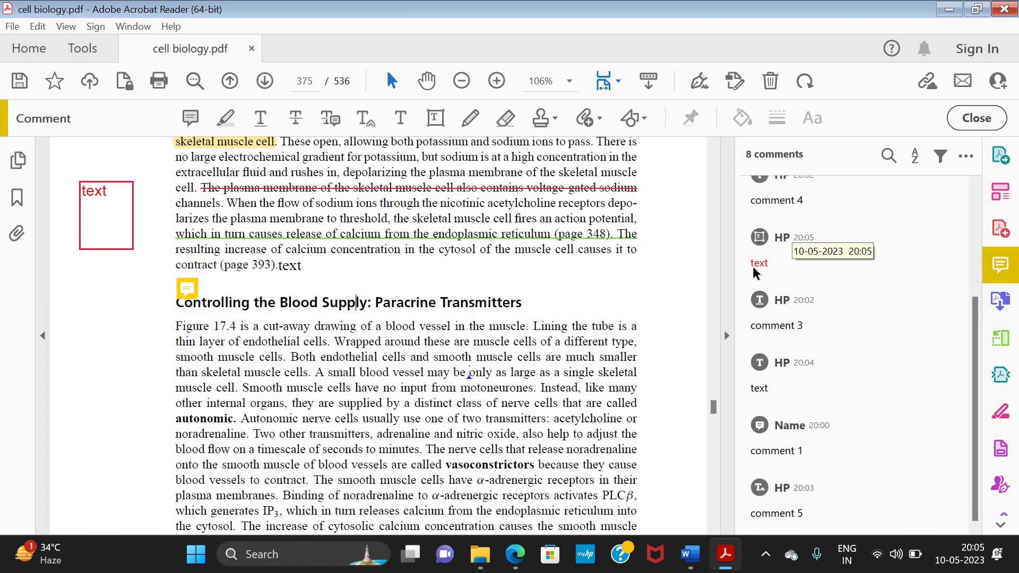
click(108, 197)
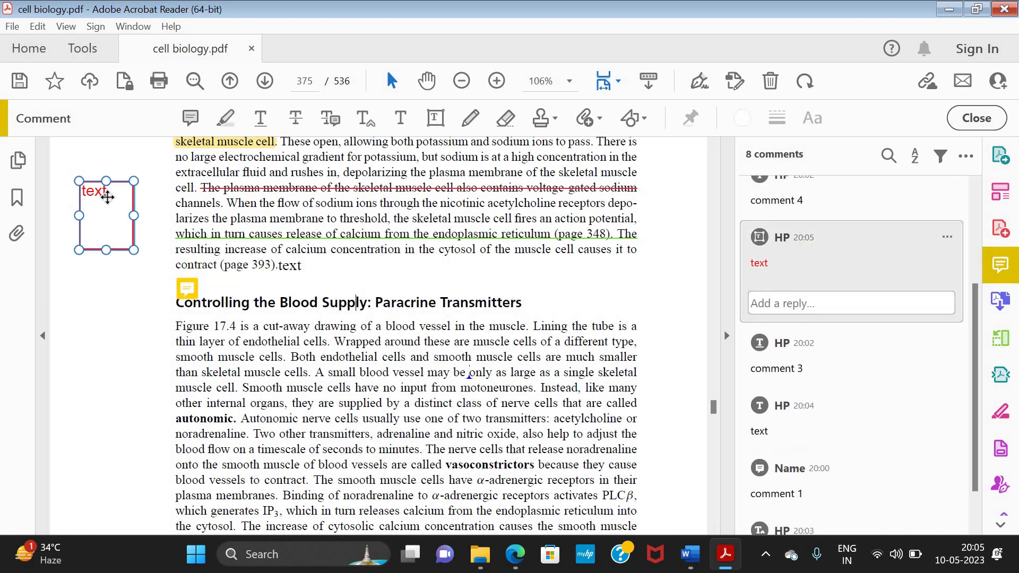
click(467, 119)
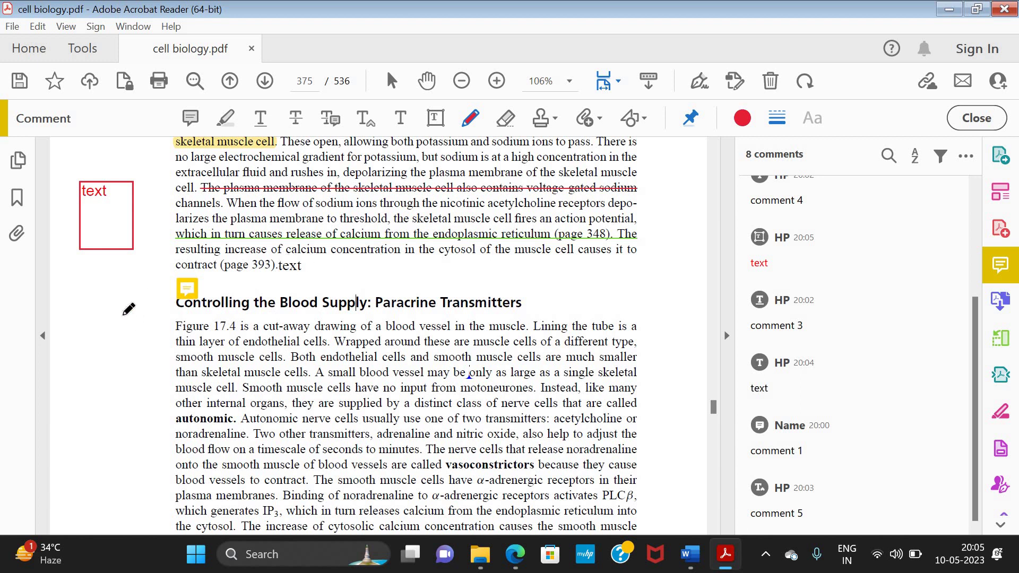
mouse_move(318, 277)
mouse_down()
mouse_move(316, 258)
mouse_move(345, 277)
mouse_move(408, 283)
mouse_up()
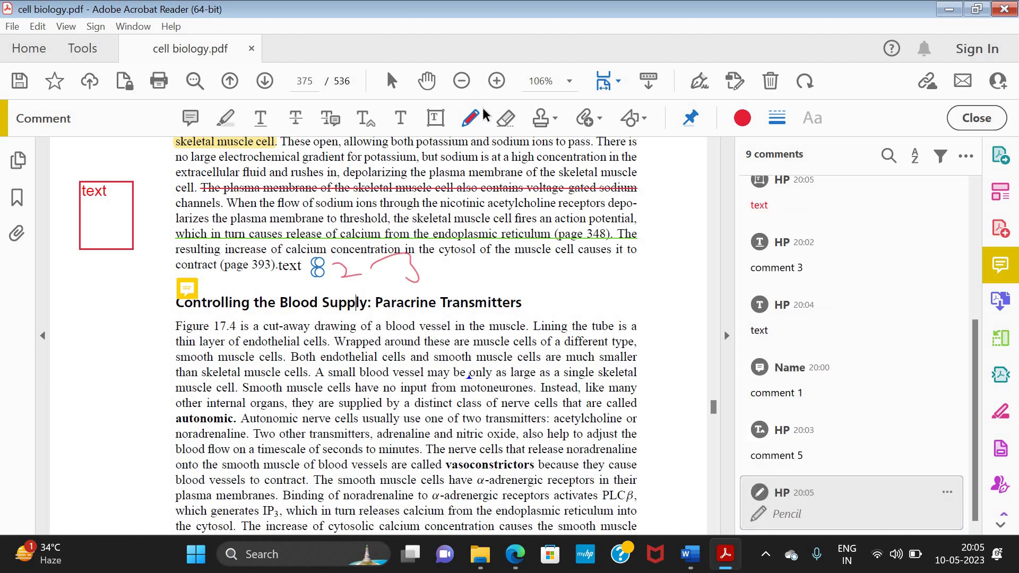
click(741, 118)
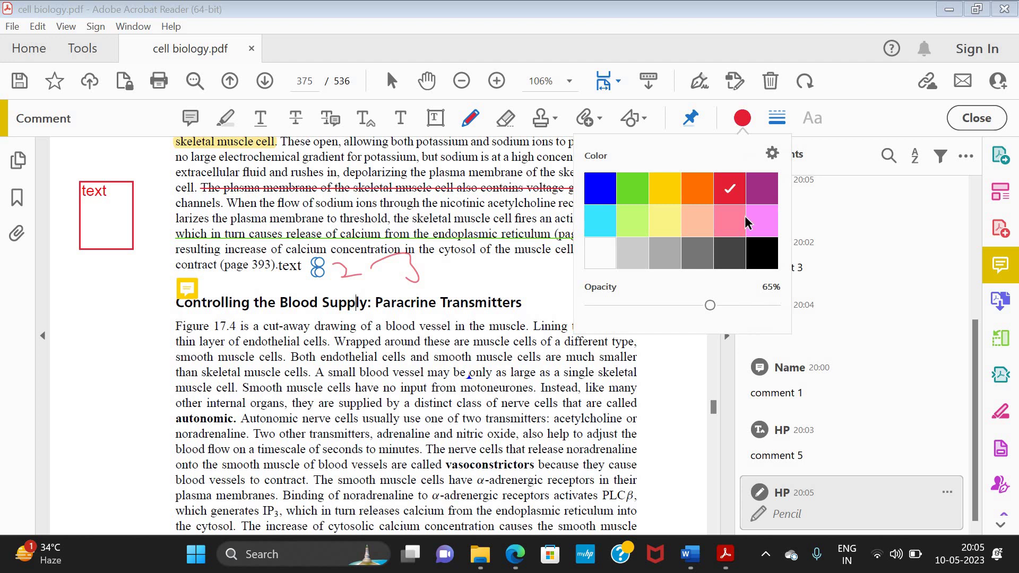
click(759, 260)
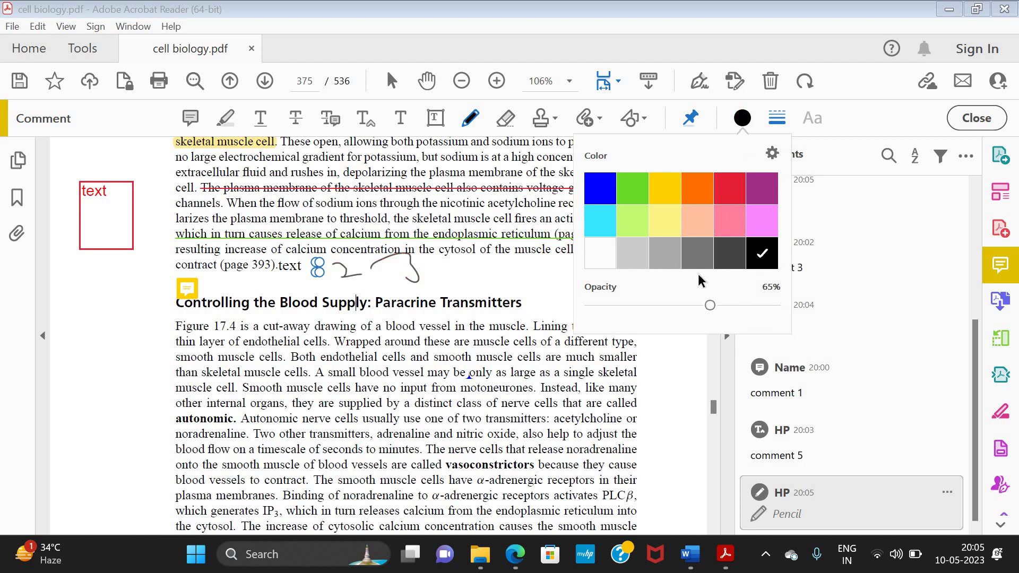
click(775, 119)
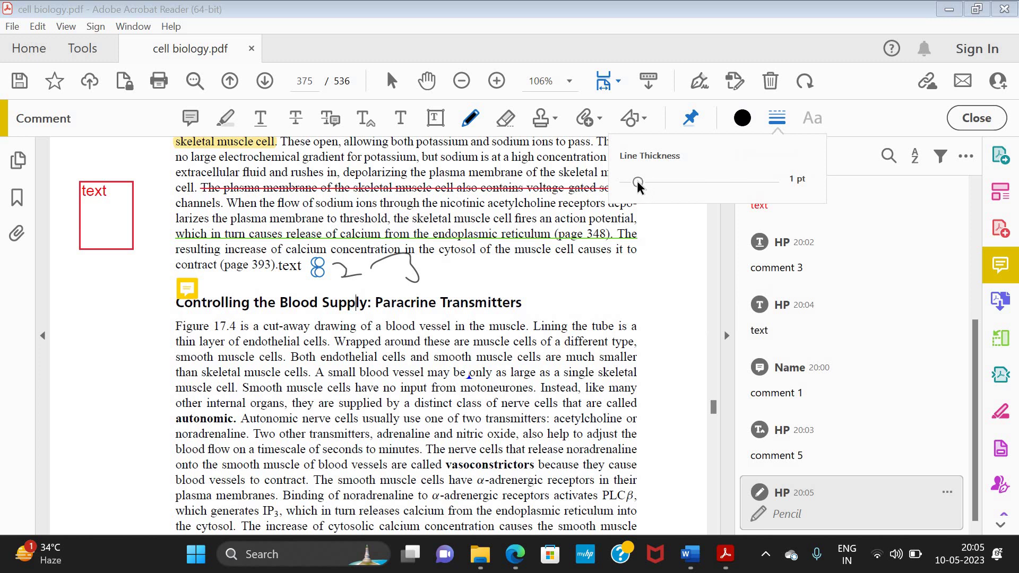
click(672, 181)
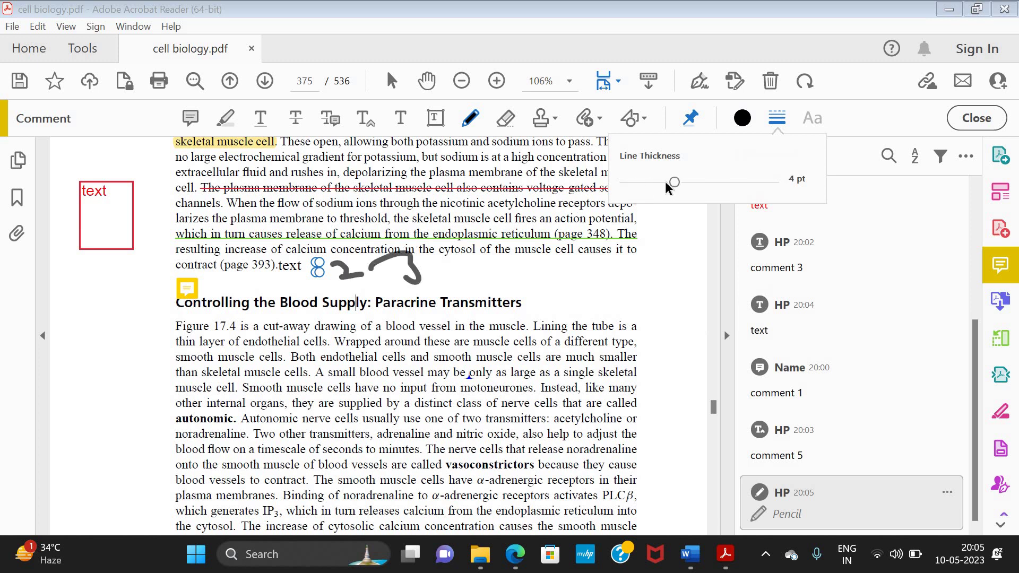
click(711, 181)
click(663, 181)
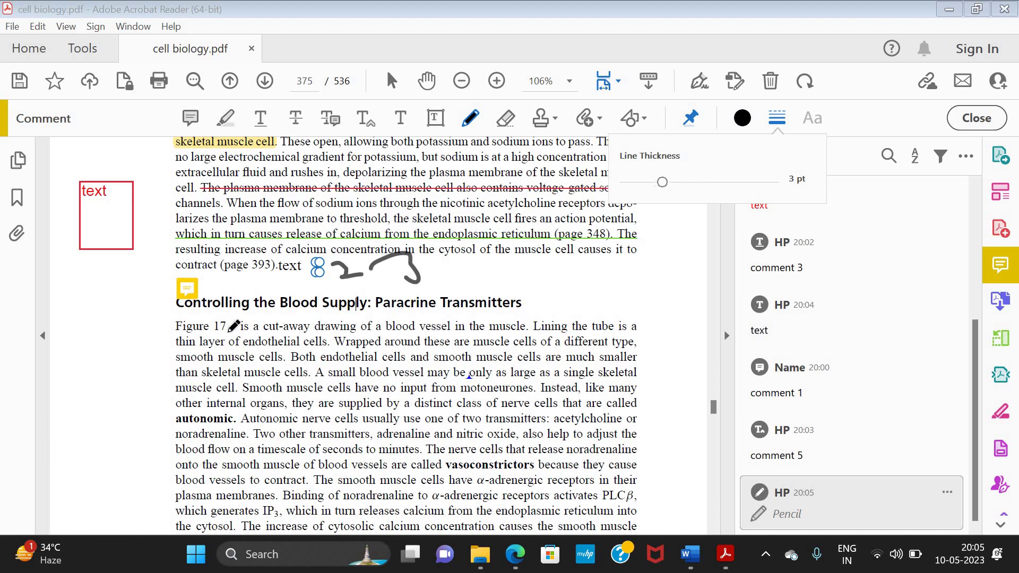
mouse_move(156, 320)
mouse_down()
mouse_move(528, 326)
mouse_move(238, 289)
mouse_move(189, 339)
mouse_up()
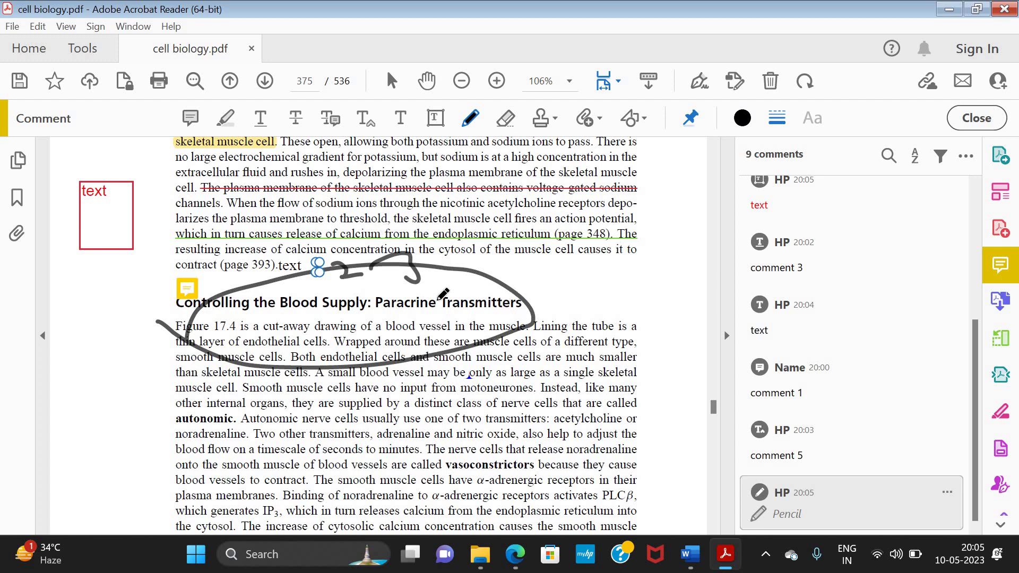
key(Escape)
click(453, 268)
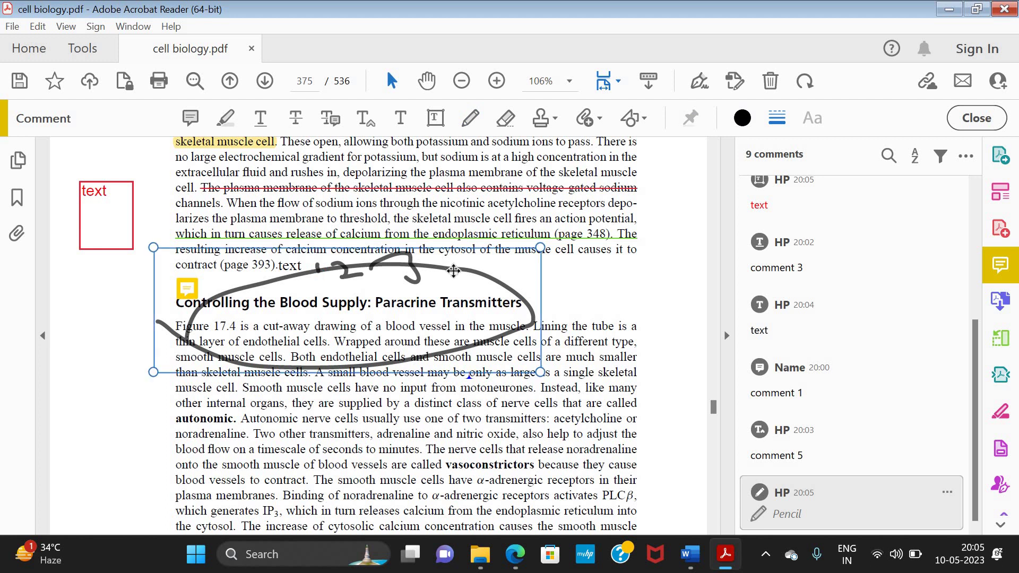
key(Delete)
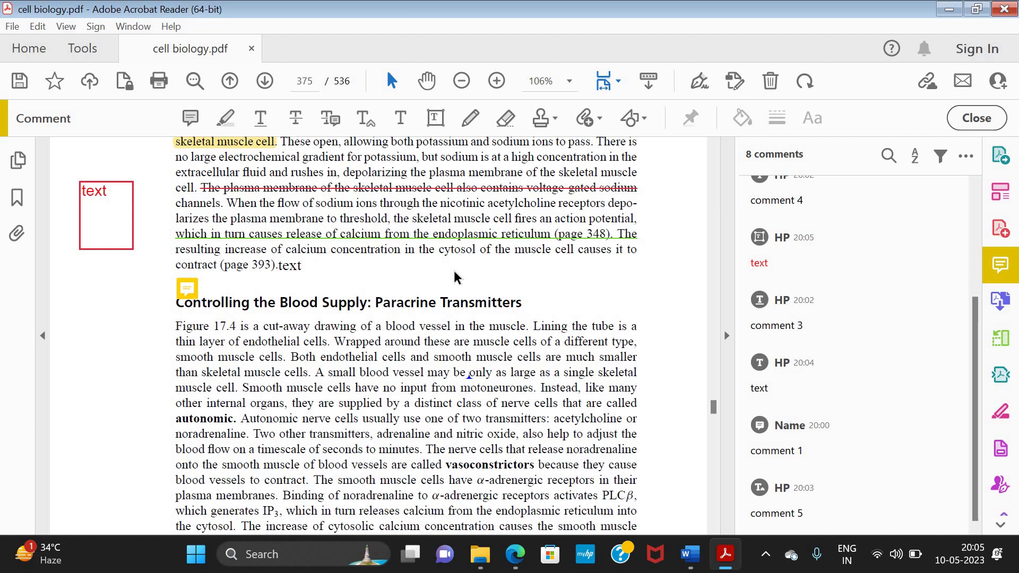
Undo the deletion to restore the heading's pencil loop, then erase the squiggles beside 'text'.
key(ctrl+z)
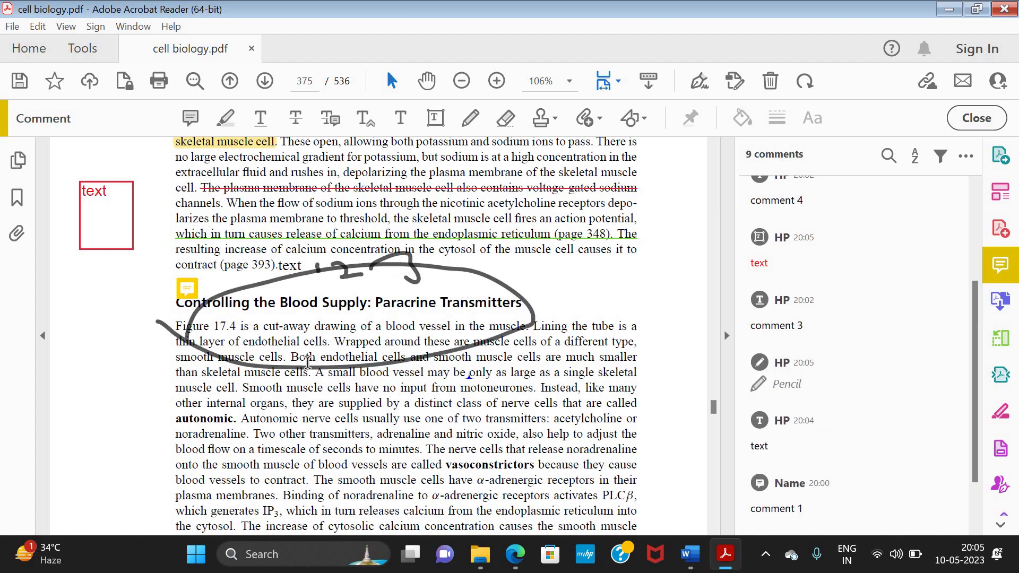
click(504, 120)
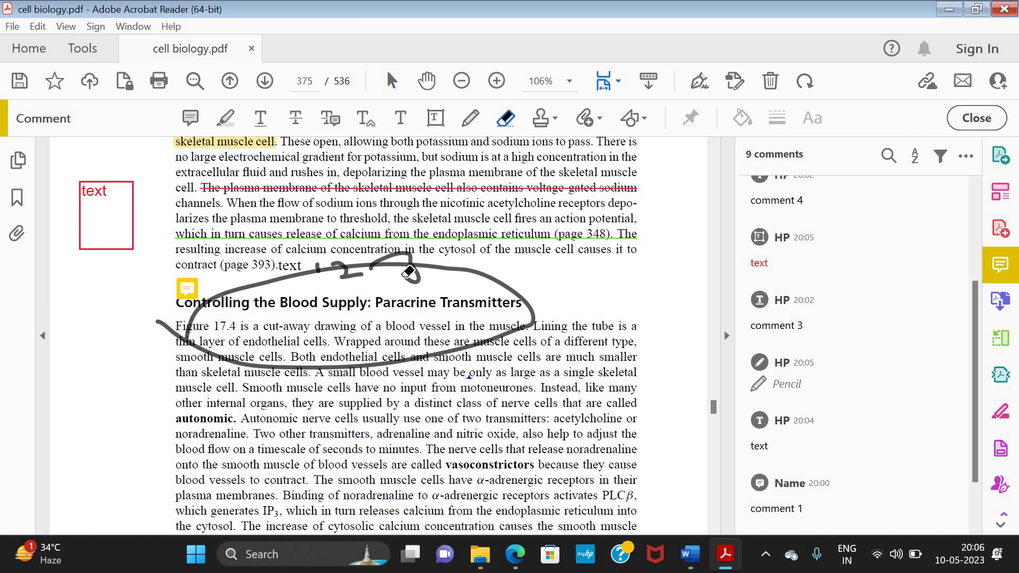
mouse_move(420, 281)
mouse_down()
mouse_move(415, 253)
mouse_move(406, 263)
mouse_move(323, 264)
mouse_move(427, 260)
mouse_move(405, 248)
mouse_move(345, 256)
mouse_up()
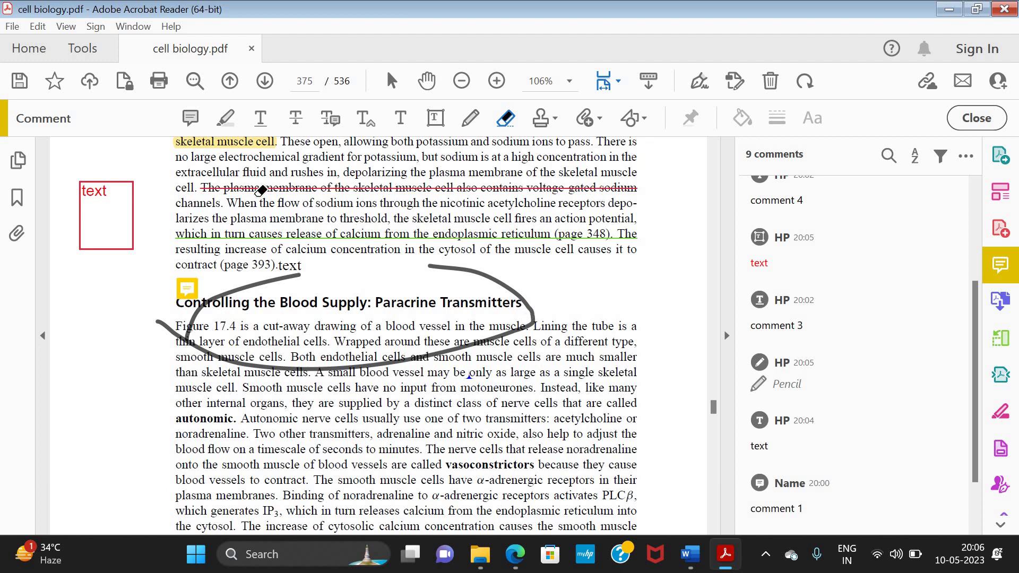
drag(975, 347, 969, 234)
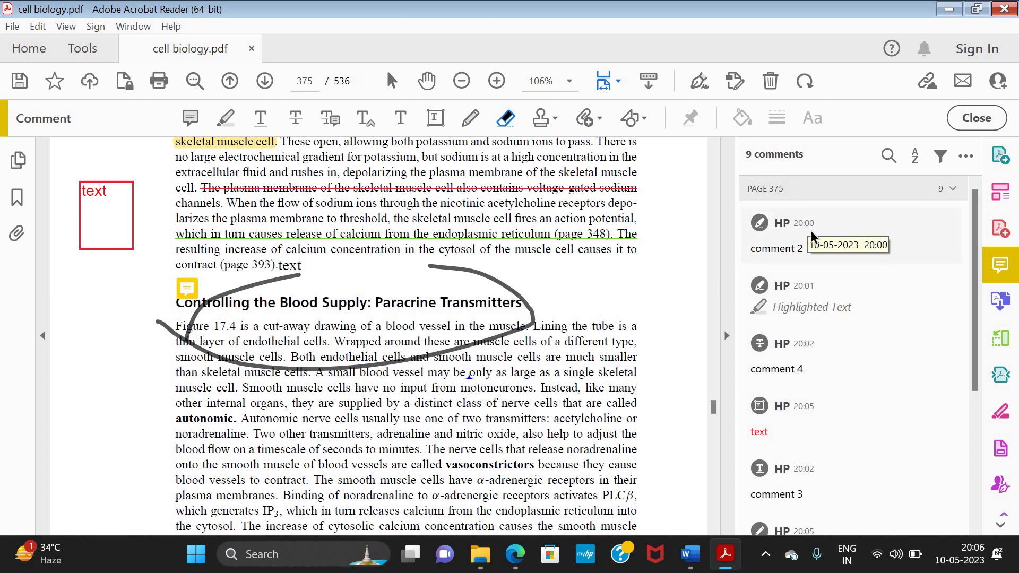
Browse the comments list, then post the reply 'text' under comment 2 on the Acetylcholine highlight.
click(834, 249)
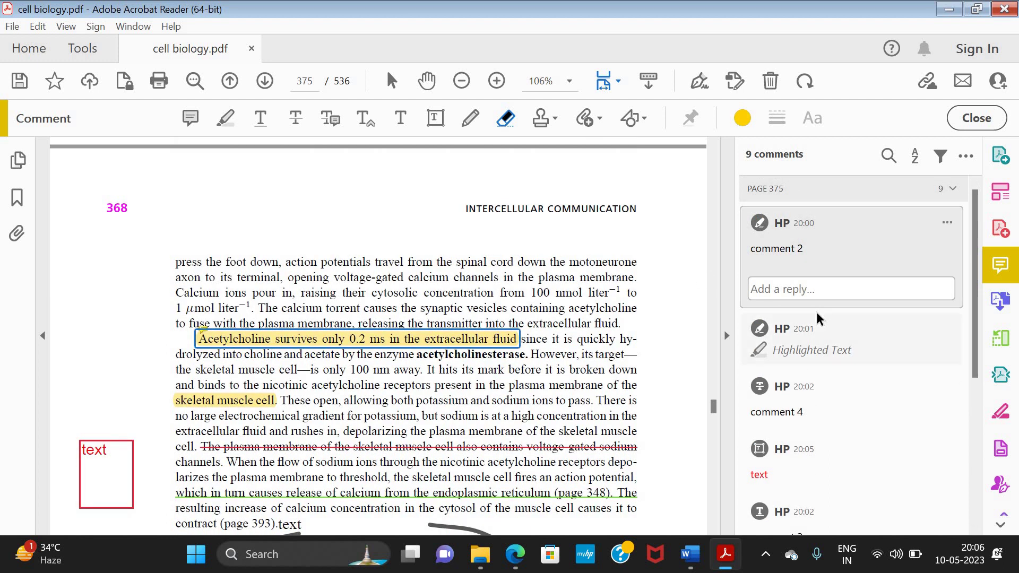
key(Down)
key(Down)
key(Down)
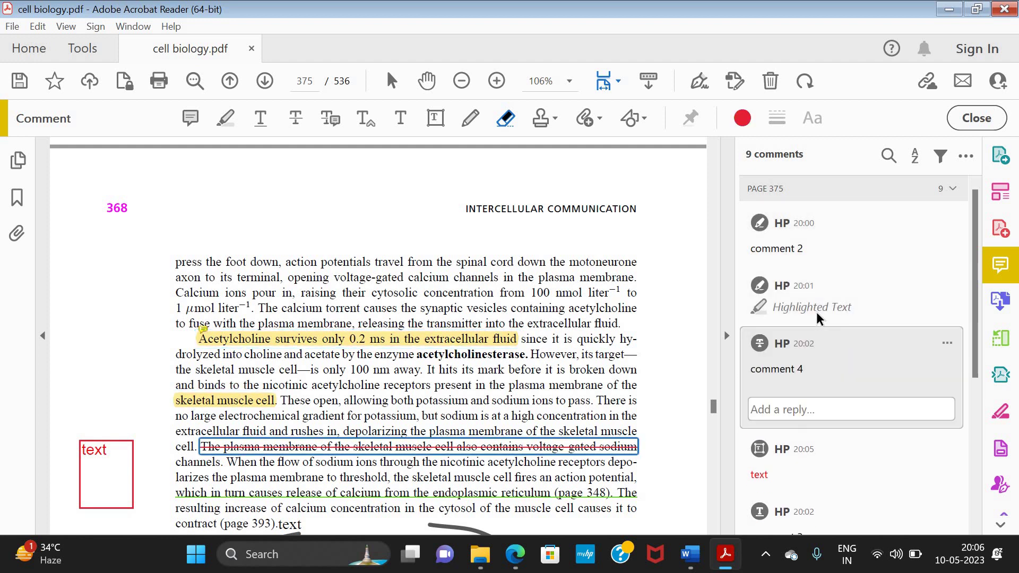
key(Down)
key(Down)
key(Down)
key(Down)
key(Down)
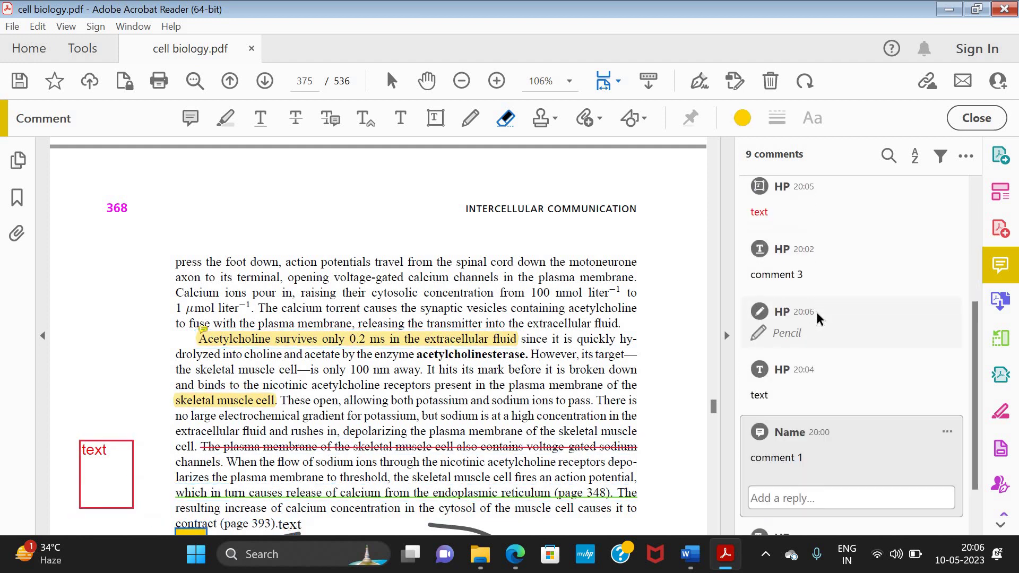
key(Up)
key(Up)
key(Up)
key(Up)
key(Up)
key(Up)
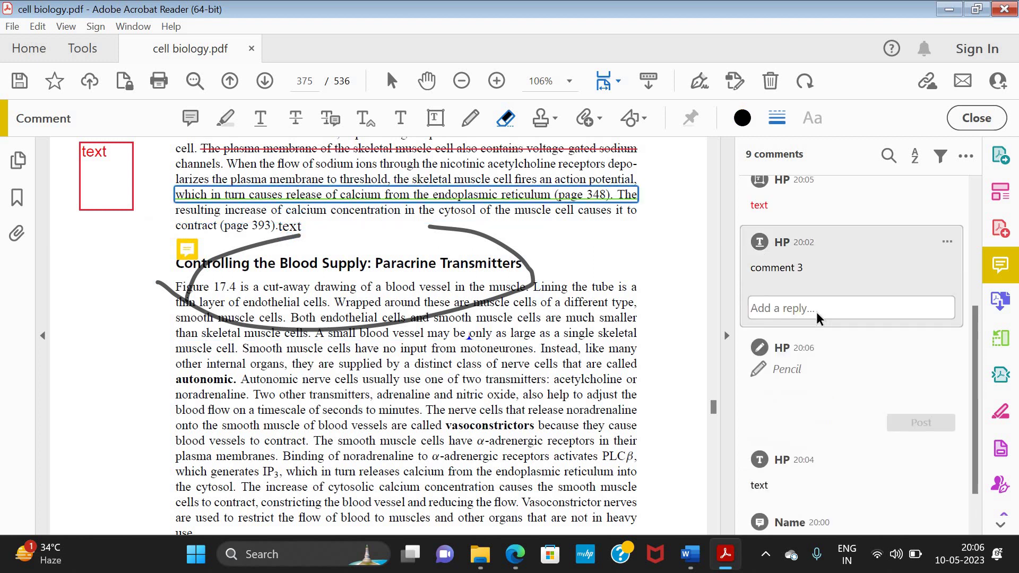
key(Up)
key(Up)
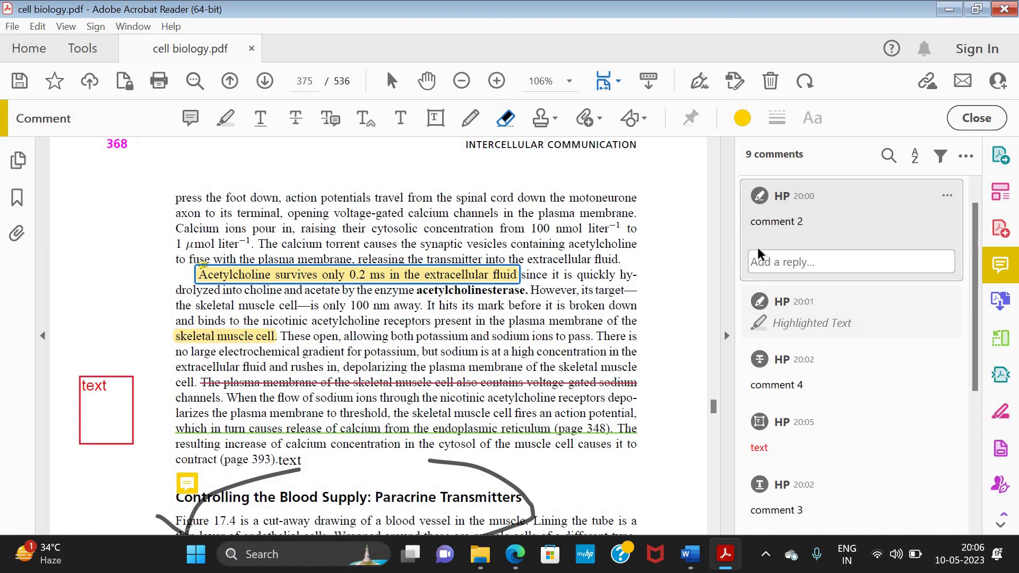
click(793, 262)
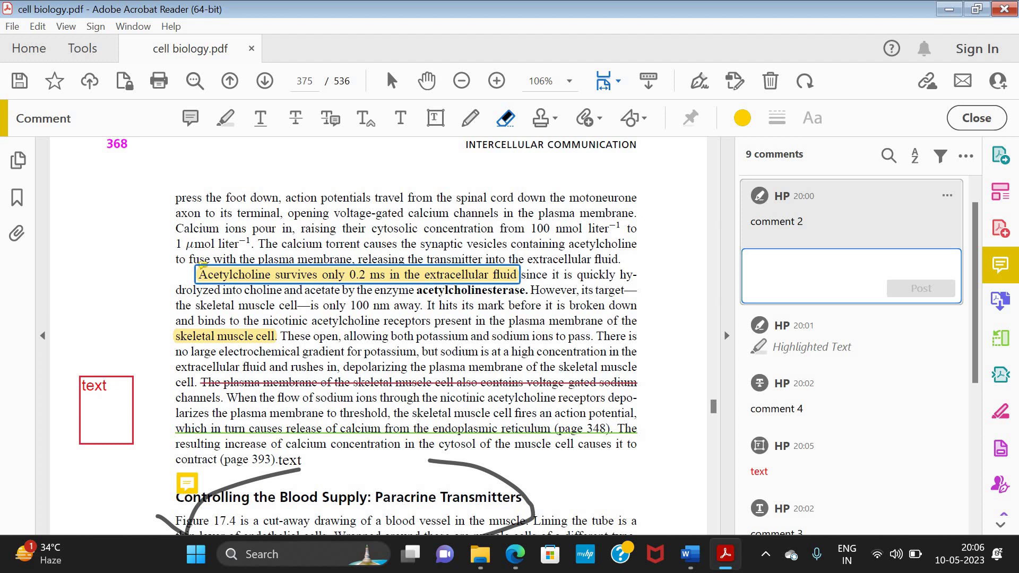
text(text)
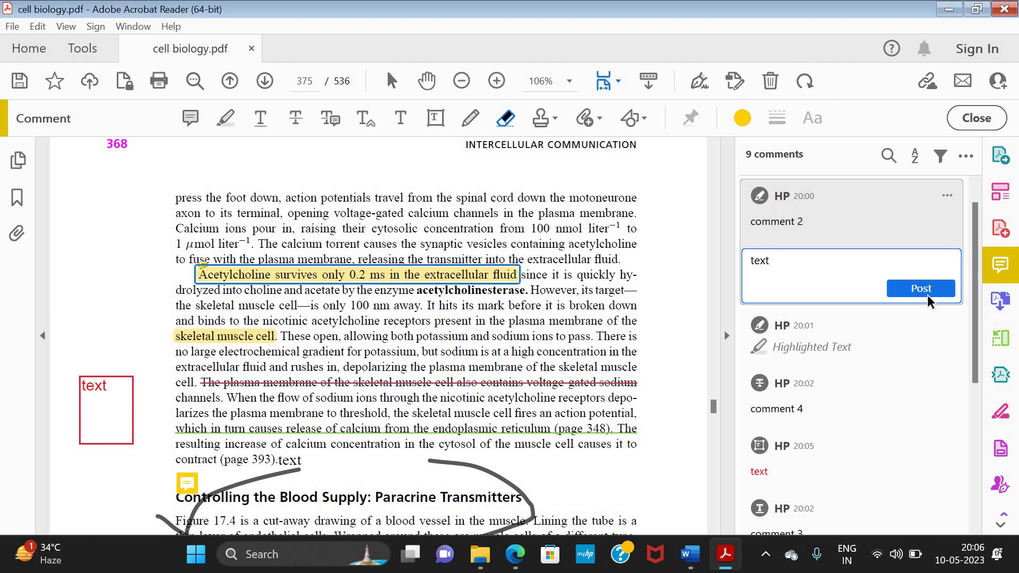
click(921, 289)
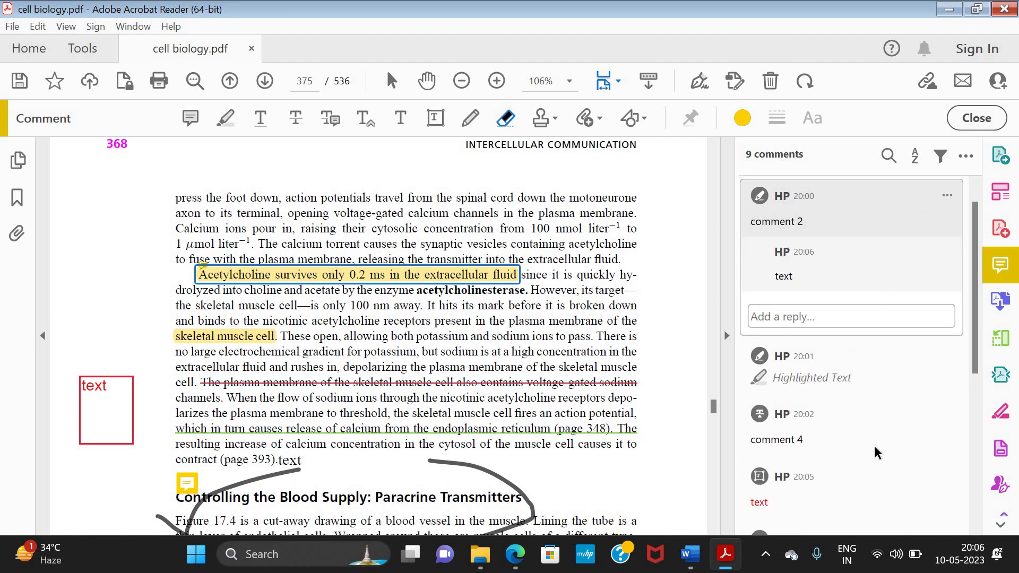